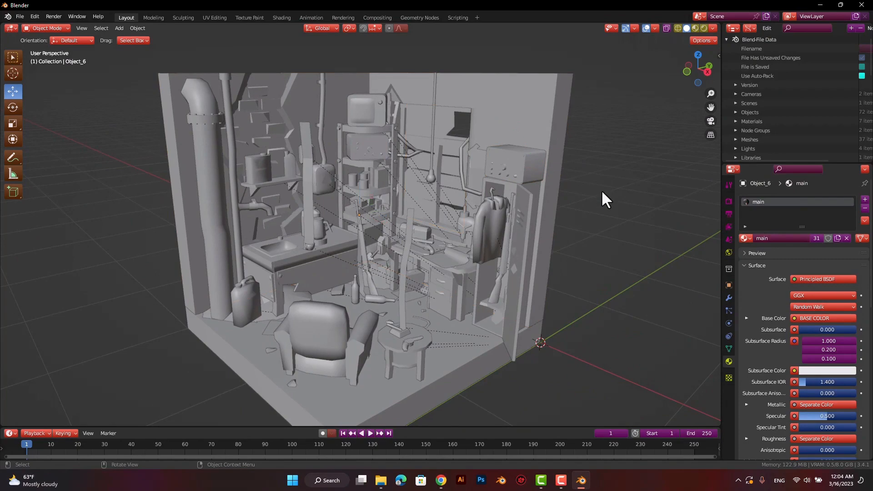
Step: Examine the room model's topology in wireframe shading from several angles and return to solid shading
key(z)
click(539, 192)
click(541, 191)
key(alt+a)
drag(705, 69, 597, 154)
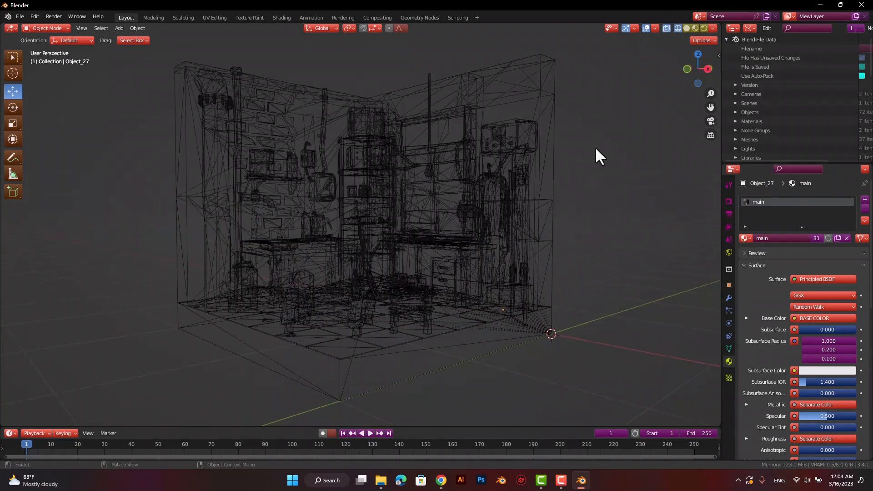
scroll(576, 168, up, 4)
scroll(576, 168, down, 2)
mouse_move(705, 69)
mouse_down()
mouse_move(708, 83)
mouse_move(661, 144)
mouse_up()
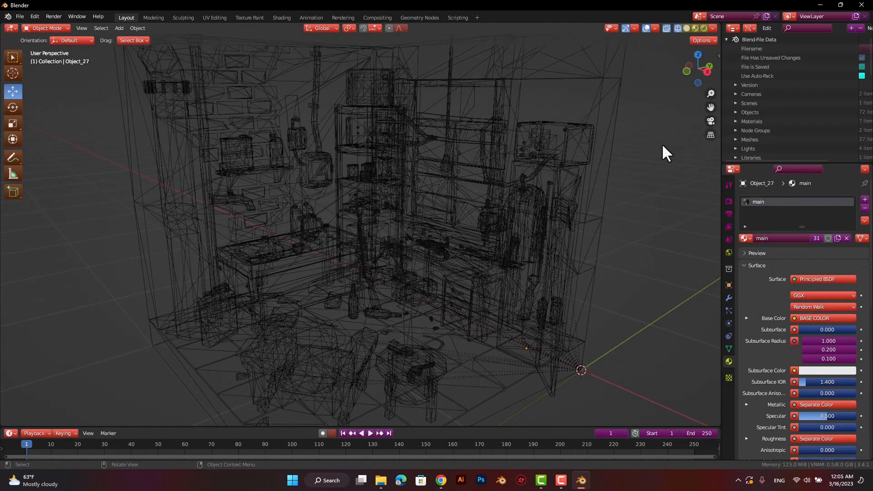
key(z)
click(713, 143)
scroll(626, 165, down, 2)
scroll(626, 166, up, 1)
Step: Inspect the room walls' mesh in Edit Mode and return to Object Mode
key(ctrl+z)
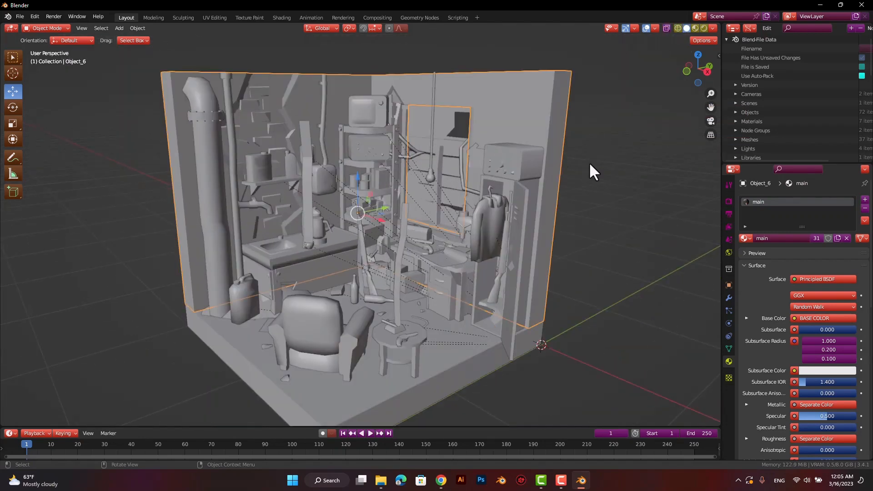
key(Tab)
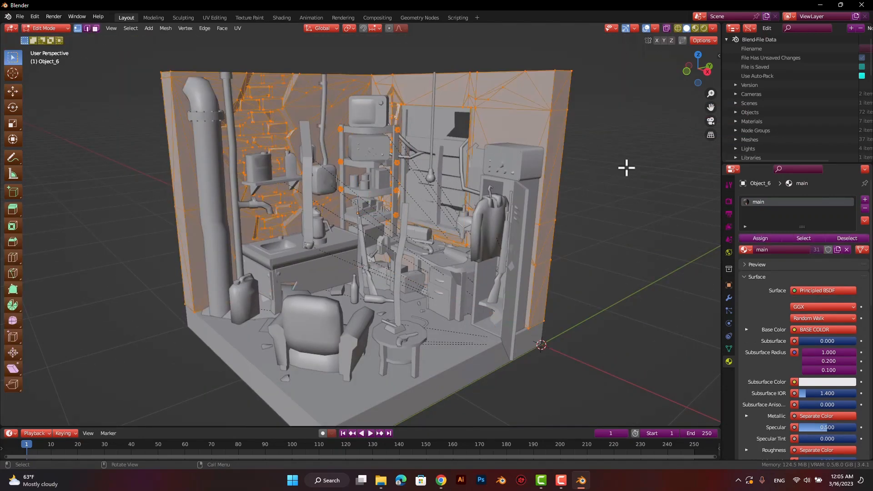
key(Tab)
drag(698, 68, 645, 168)
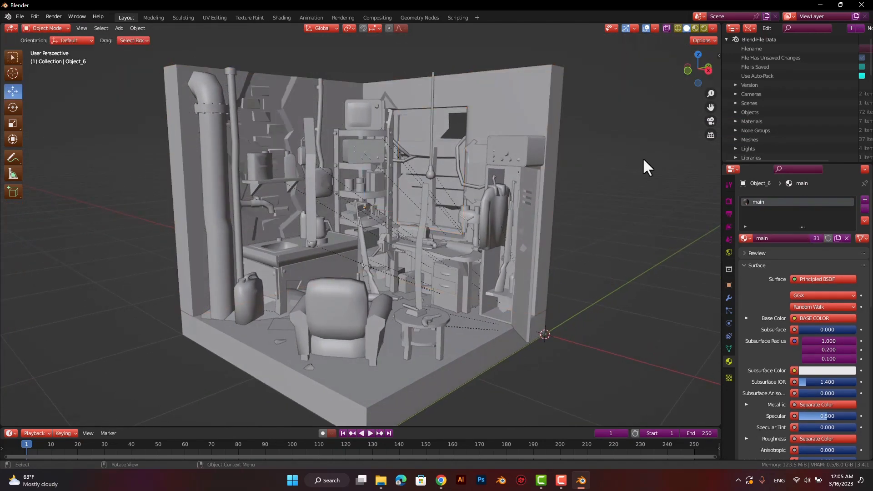
Step: Add a plane mesh and scale it up into a large ground surface extending beneath the whole room
scroll(643, 157, up, 3)
scroll(643, 157, down, 3)
scroll(632, 168, down, 2)
key(shift+a)
click(655, 62)
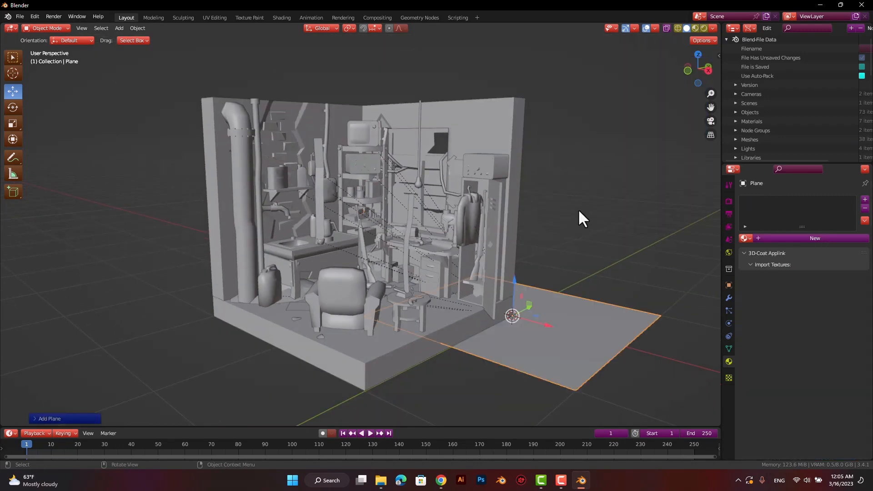
key(s)
click(567, 208)
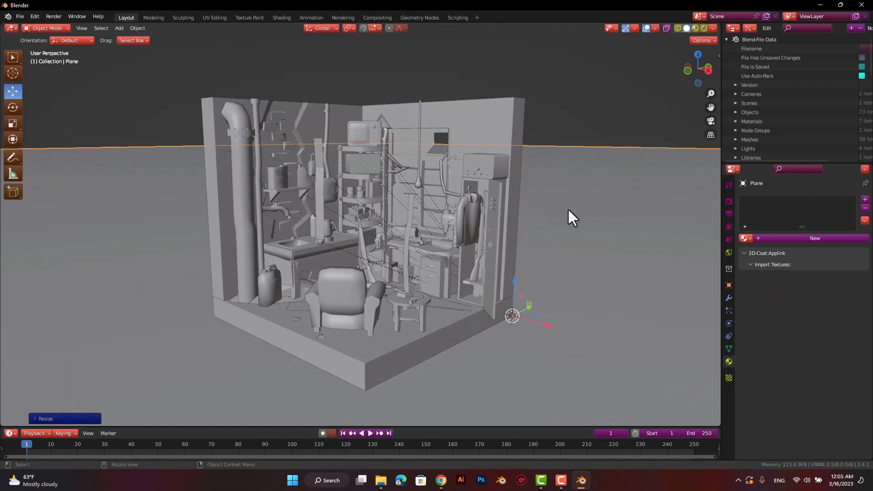
Step: Add a text object and replace its default content with "DAMON"
scroll(569, 209, down, 2)
scroll(569, 210, up, 2)
drag(698, 68, 598, 154)
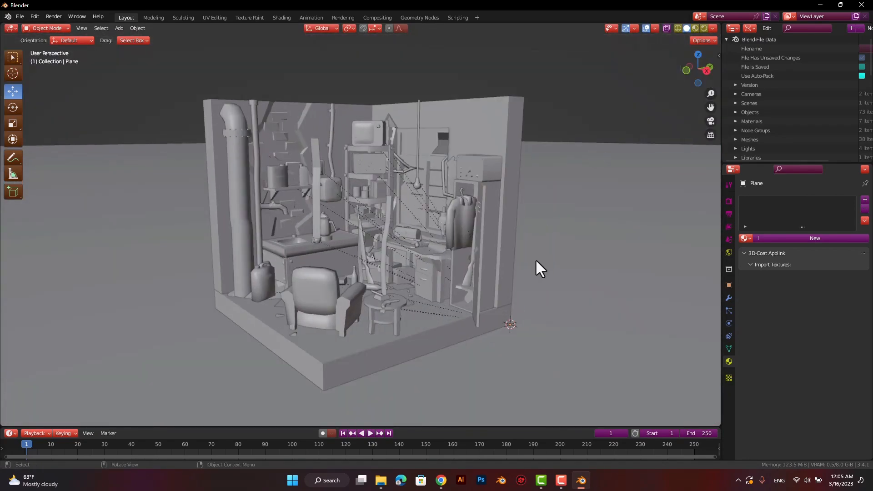
key(shift+a)
mouse_move(548, 377)
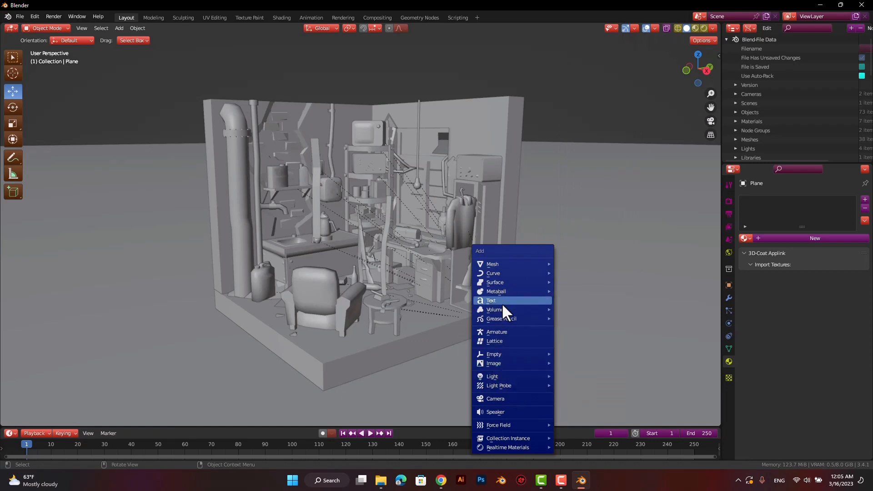
click(501, 301)
key(Tab)
key(BackSpace)
key(BackSpace)
key(BackSpace)
key(BackSpace)
text(DA)
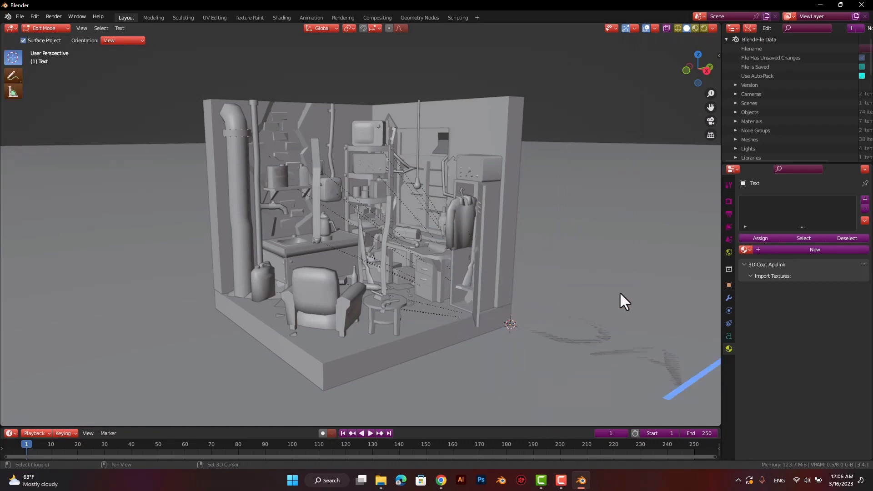
key(Tab)
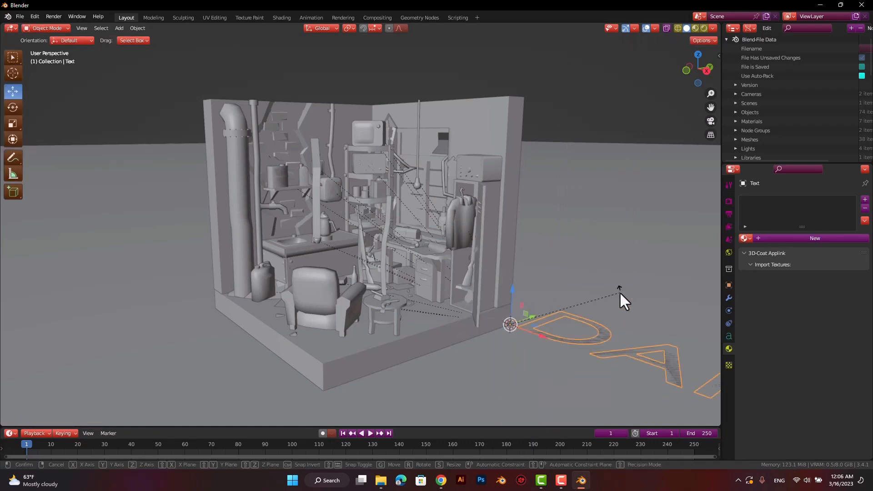
Step: Rotate the DAMON text 90° about the X axis so it stands upright, and scale it down
text(rx90)
key(Return)
scroll(619, 291, up, 2)
scroll(591, 300, down, 5)
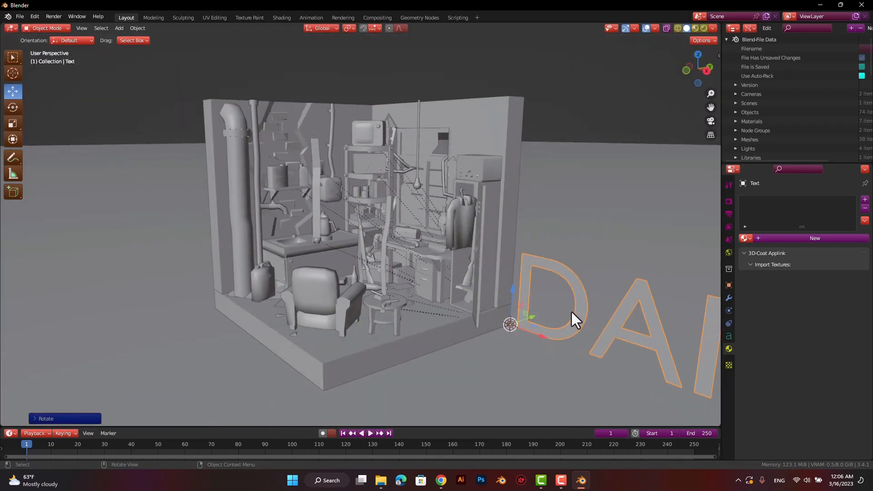
key(s)
key(Return)
Step: Move the DAMON text in front of the room, along the base edge beside the pipe and armchair
key(g)
key(y)
click(359, 321)
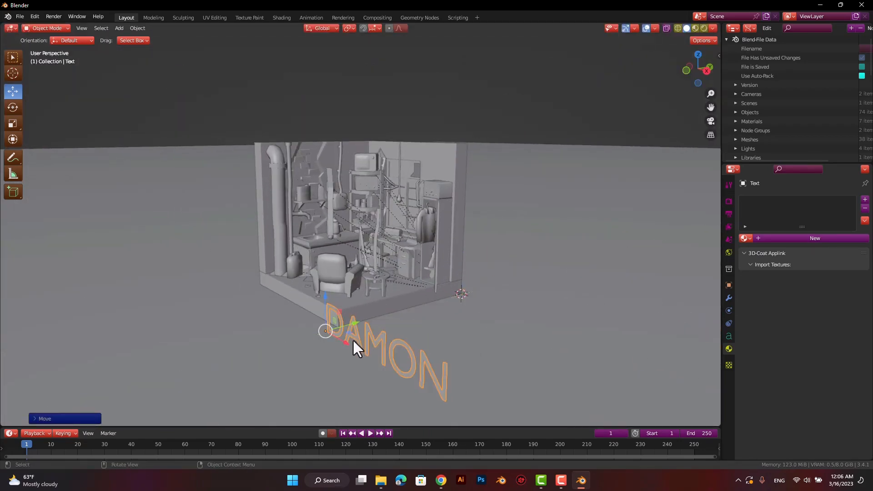
key(g)
click(275, 289)
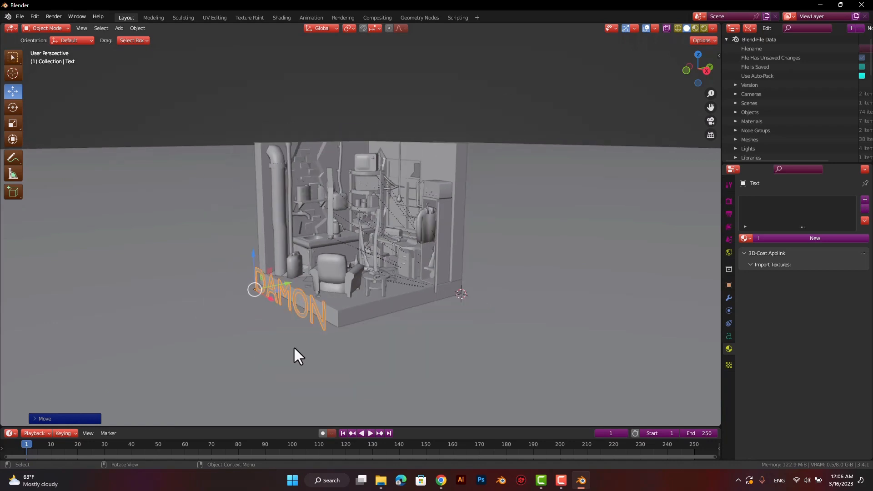
Step: Extrude the DAMON text's geometry by 0.19 m
scroll(294, 352, up, 4)
click(729, 336)
click(785, 295)
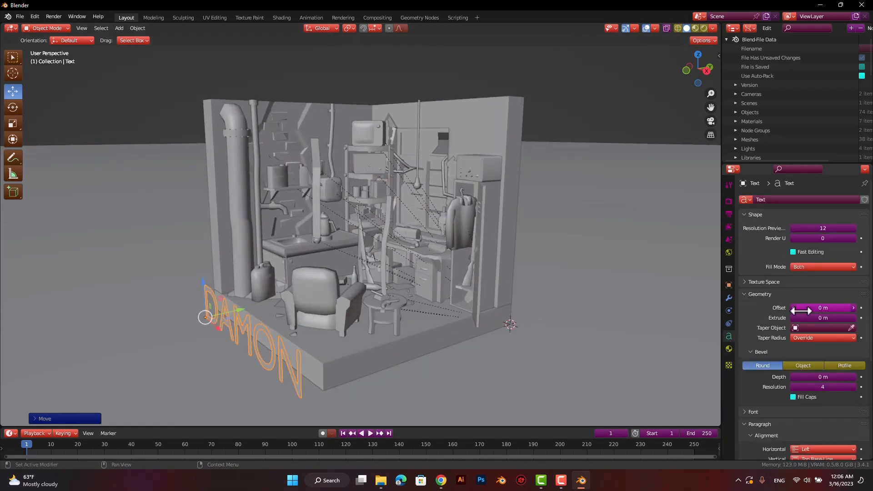
drag(819, 318, 781, 320)
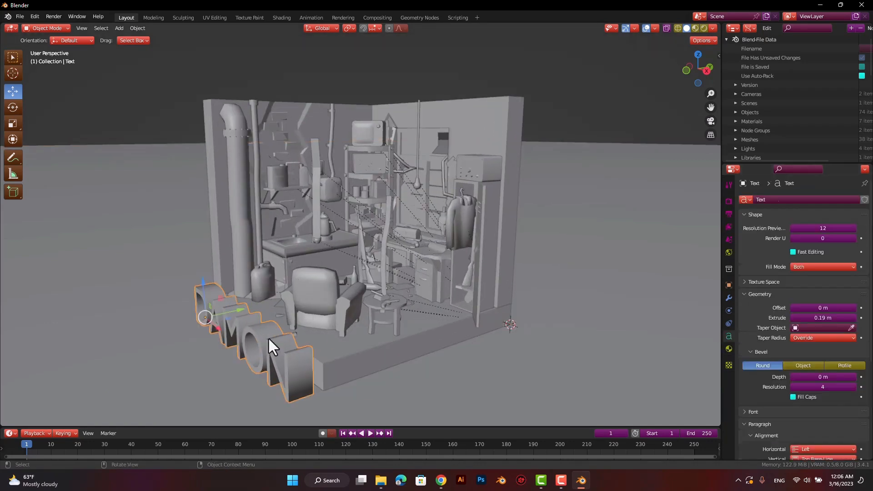
Step: Duplicate the DAMON text and move the copy to the front corner of the room's base
click(137, 224)
scroll(626, 309, up, 1)
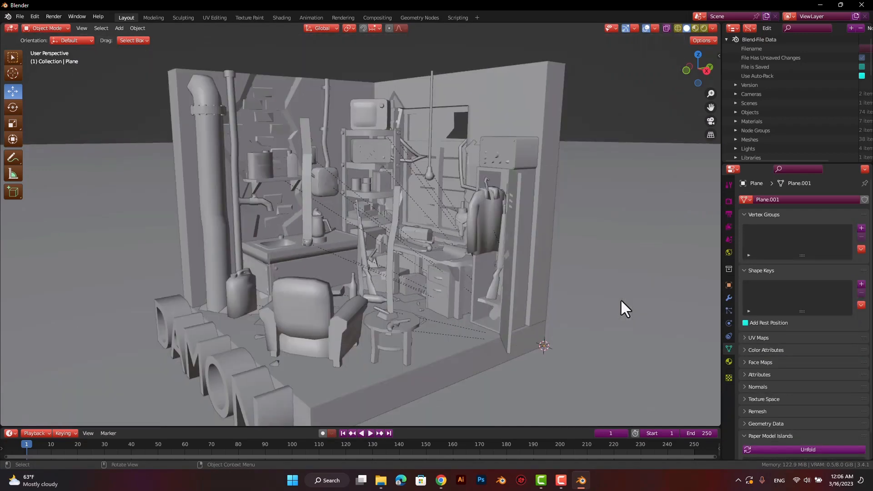
scroll(625, 309, down, 3)
drag(696, 71, 686, 73)
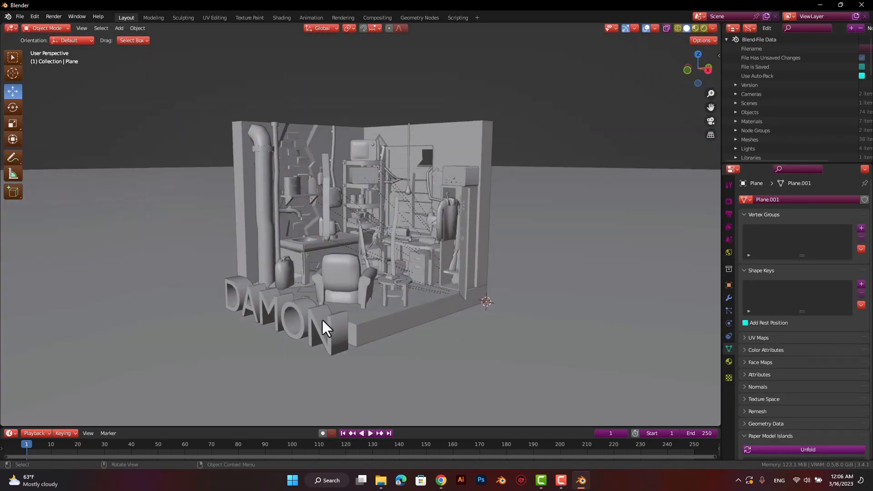
click(325, 327)
key(g)
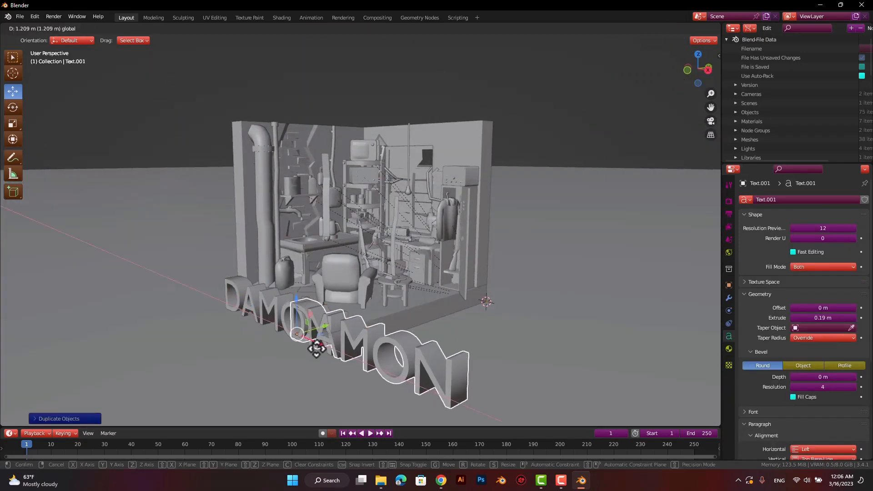
click(333, 354)
key(ctrl+z)
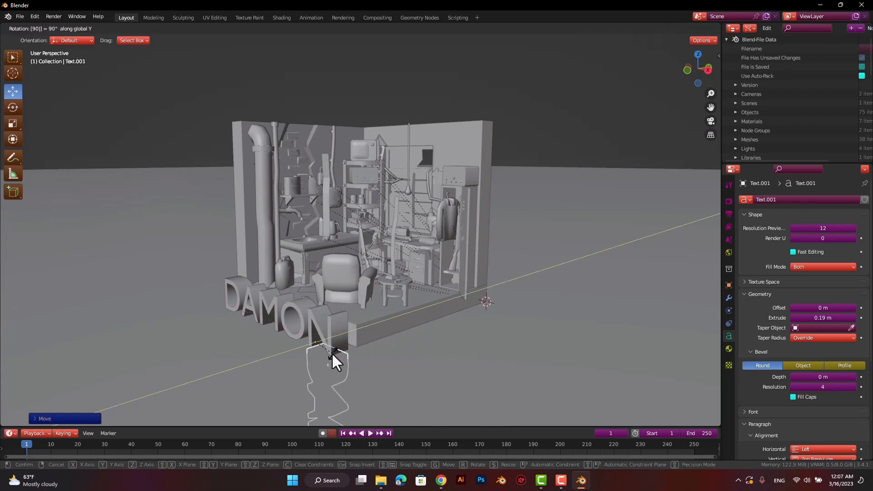
key(ctrl+shift+z)
key(r)
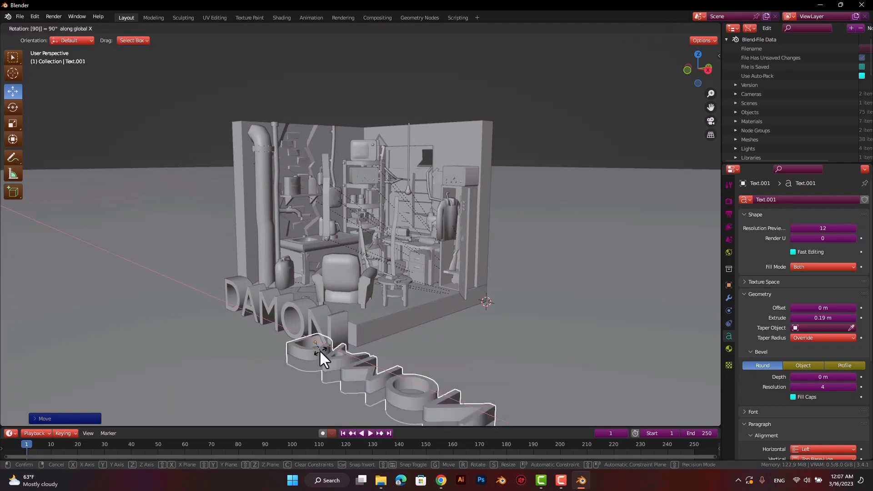
key(Escape)
Step: Rotate the text copy 90° about the Z axis and place it along the base's other front edge
key(r)
key(z)
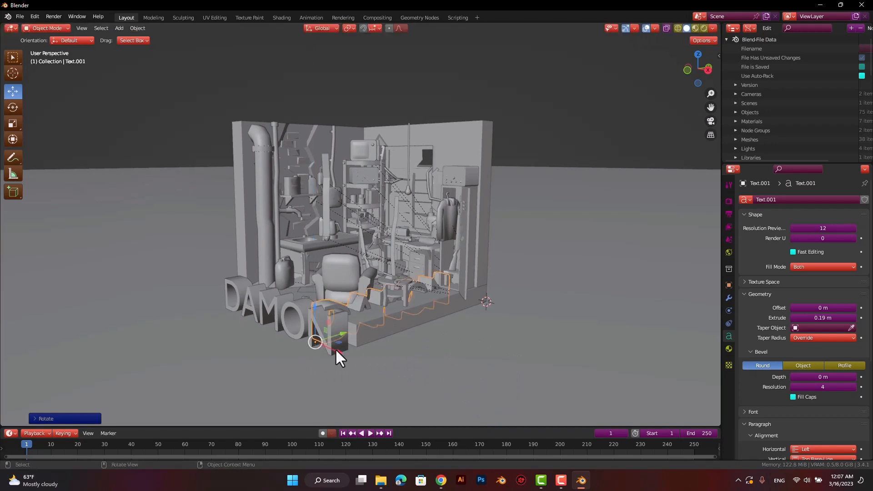
click(376, 365)
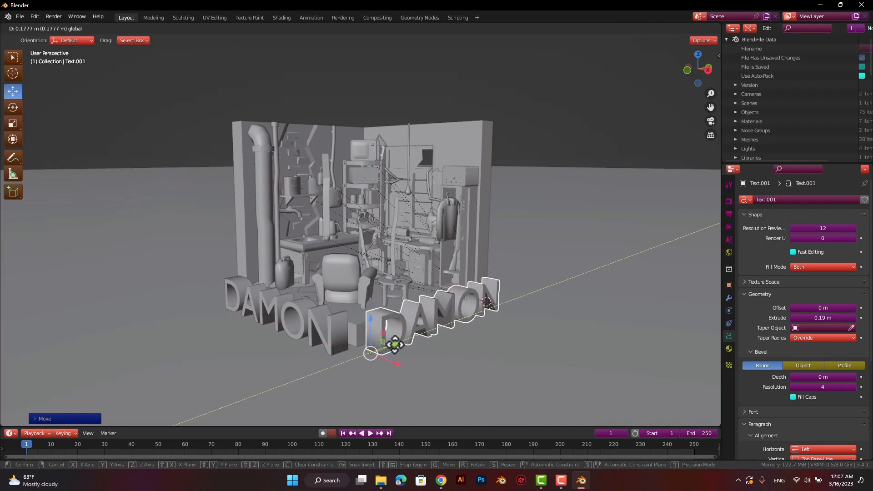
Step: Replace the content of the duplicated text with "ACADEMY"
key(Tab)
key(BackSpace)
key(BackSpace)
key(BackSpace)
key(BackSpace)
key(BackSpace)
text(ACA)
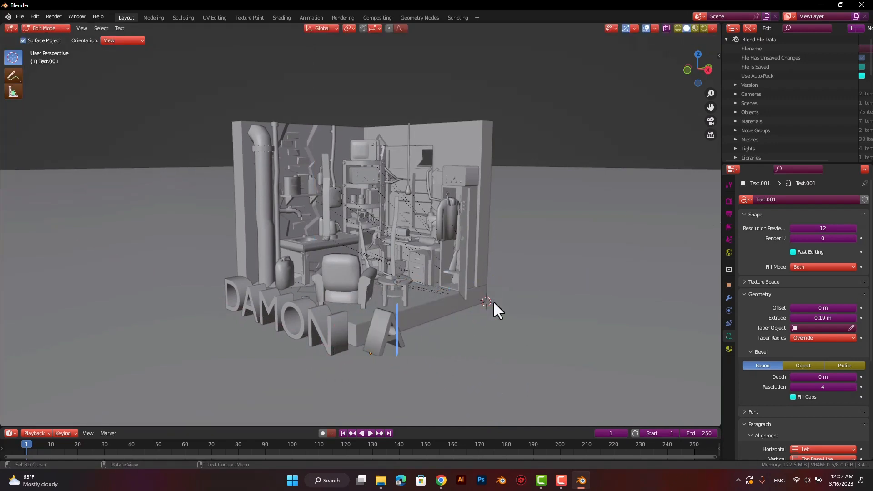
text(DEMY)
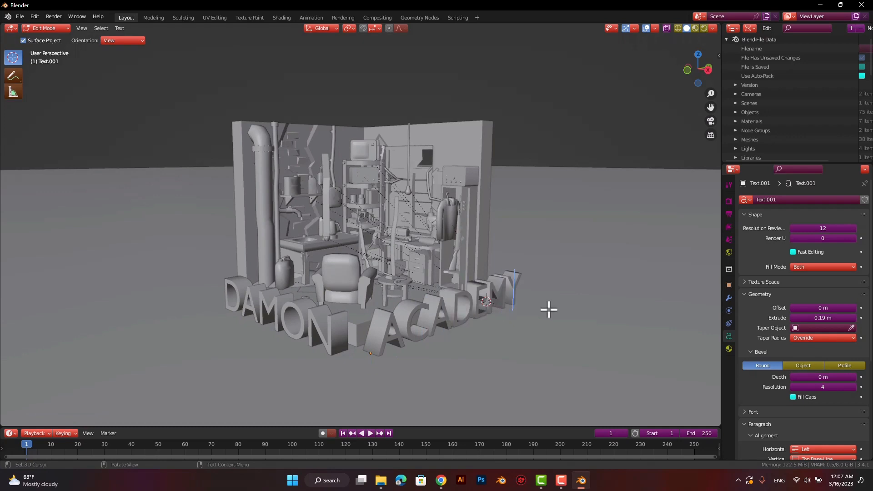
key(Tab)
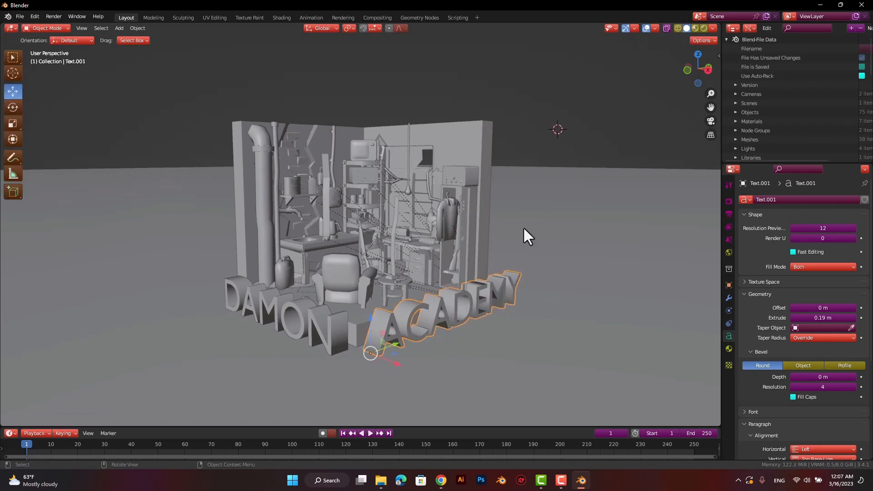
Step: Snap the 3D cursor back to the world origin and deselect the ACADEMY text
key(shift+s)
click(460, 264)
click(574, 169)
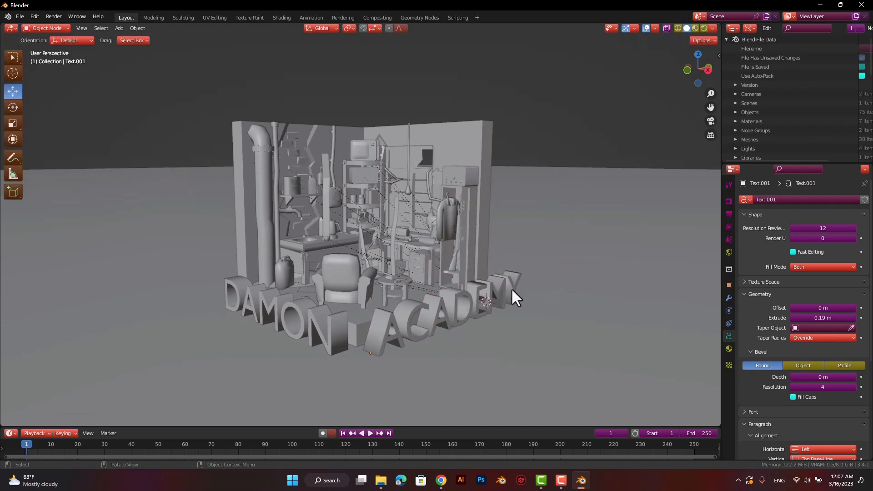
Step: Set the regular font of both the DAMON and ACADEMY texts to Barlow Condensed Black
scroll(768, 384, down, 5)
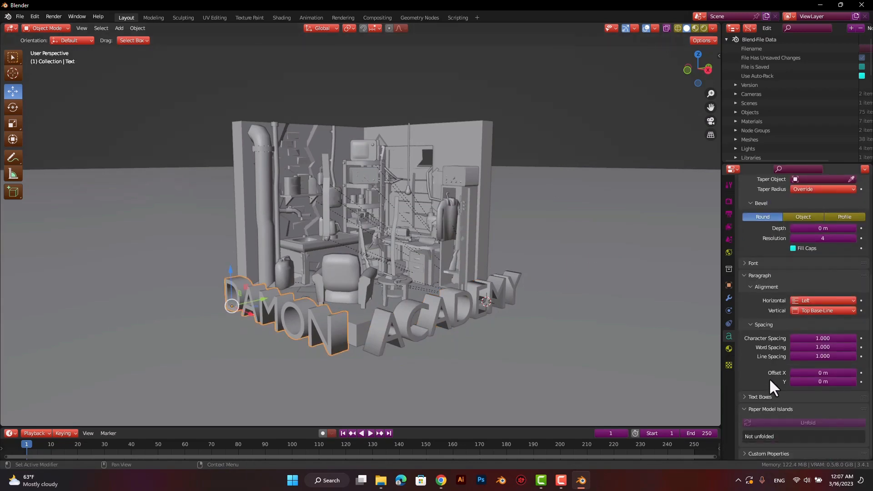
click(748, 263)
click(851, 277)
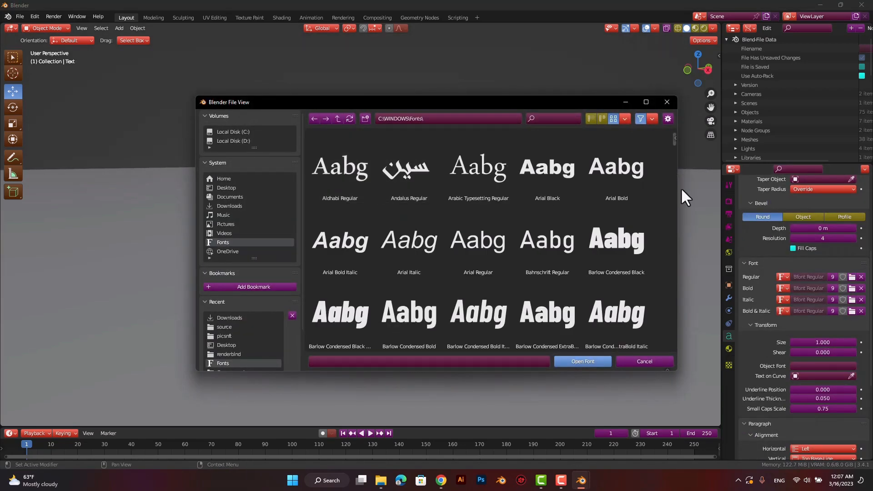
double_click(634, 244)
click(852, 277)
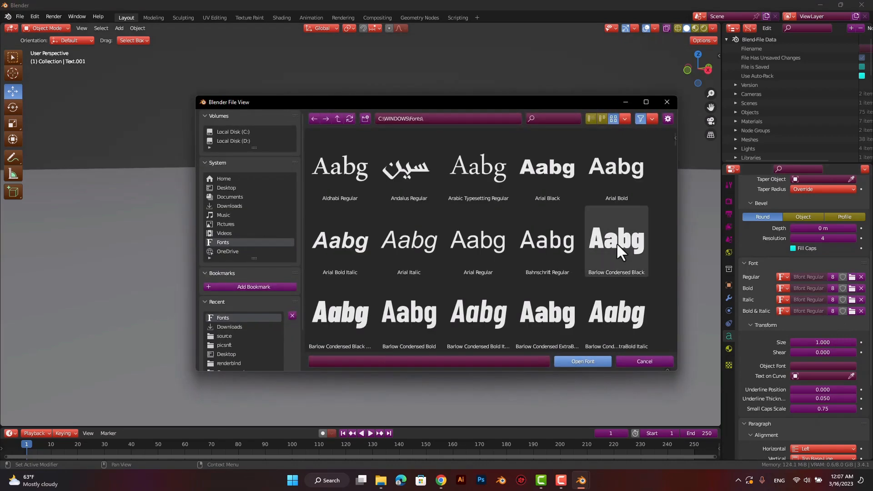
double_click(616, 241)
Step: Reposition the DAMON text and resize both DAMON and ACADEMY to fit along the two front edges of the base
mouse_move(272, 309)
mouse_down()
mouse_move(295, 319)
mouse_move(275, 326)
mouse_up()
key(s)
key(Return)
click(412, 332)
key(s)
key(Return)
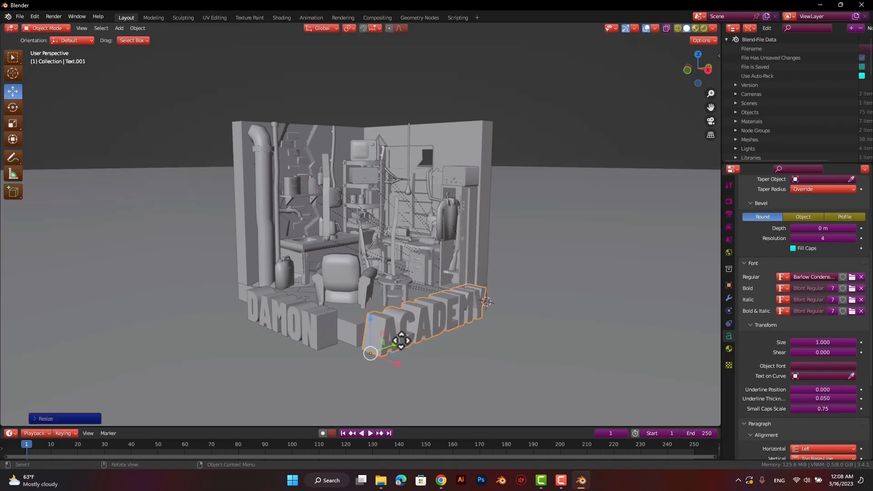
Step: Frame the whole room with both texts in the viewport and add a camera to the scene
scroll(596, 141, up, 3)
scroll(593, 139, up, 2)
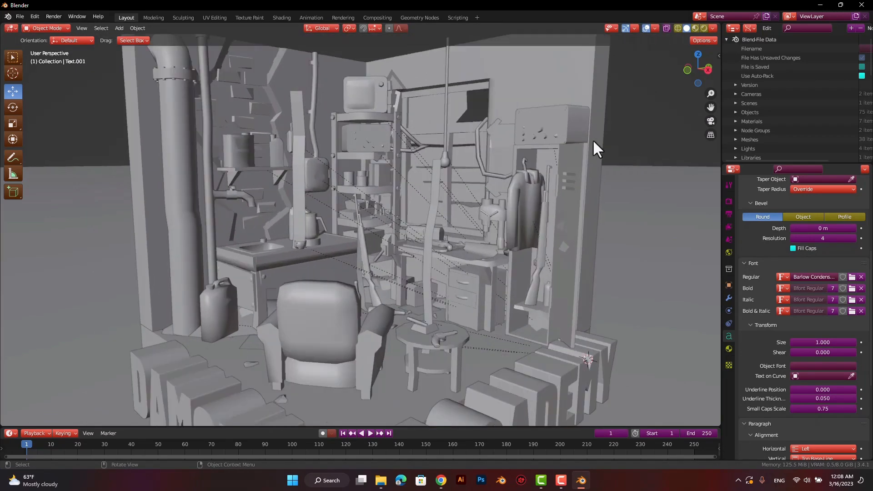
scroll(604, 116, down, 4)
drag(699, 70, 699, 77)
drag(711, 108, 712, 100)
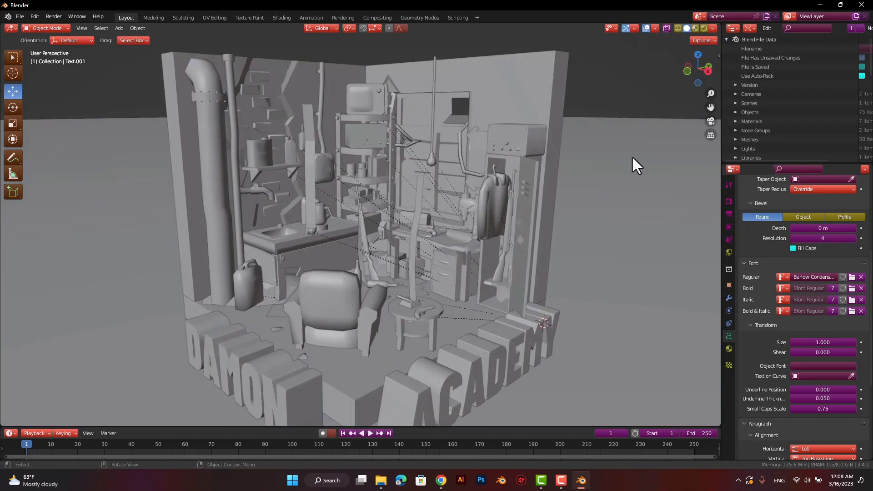
key(shift+a)
click(535, 237)
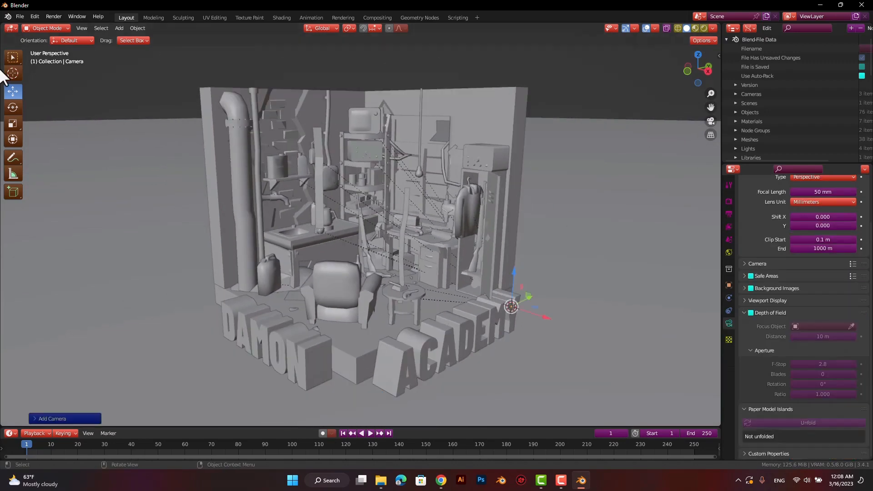
Step: Align the new camera to the current view and set its focal length to 30 mm so the whole room fits the frame
click(82, 28)
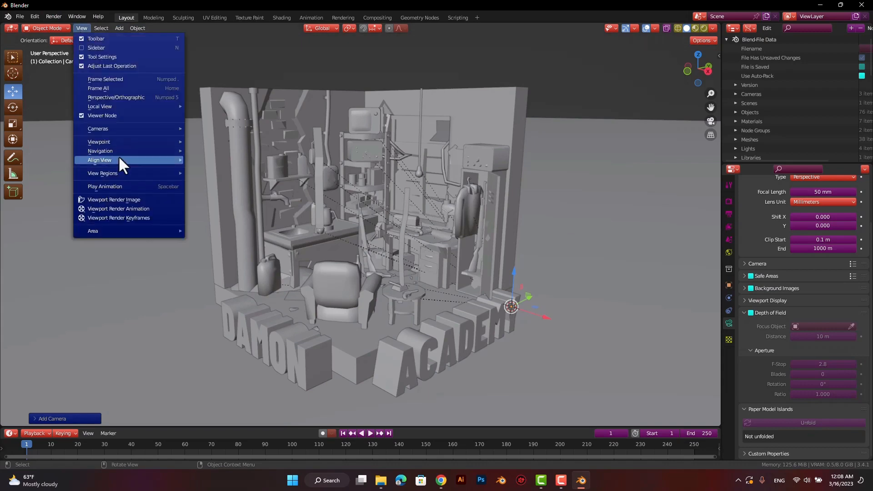
mouse_move(142, 156)
click(245, 171)
scroll(400, 173, down, 3)
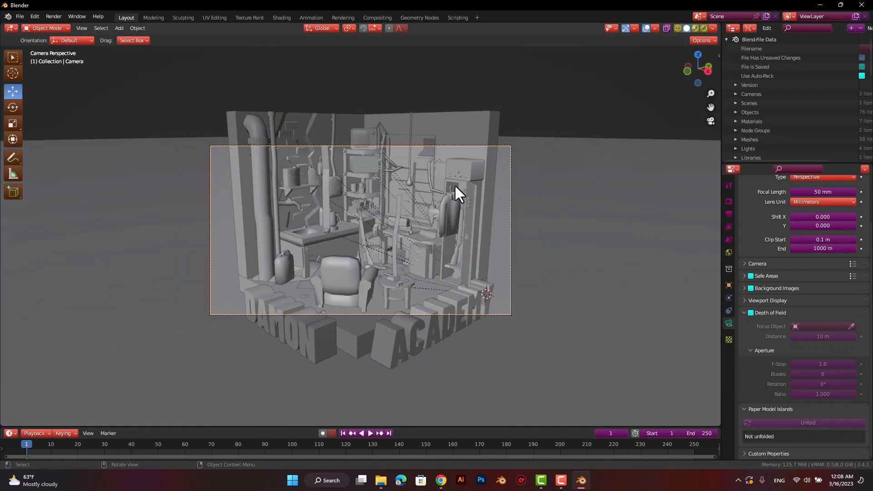
scroll(454, 184, up, 1)
scroll(808, 276, up, 3)
drag(826, 242, 805, 243)
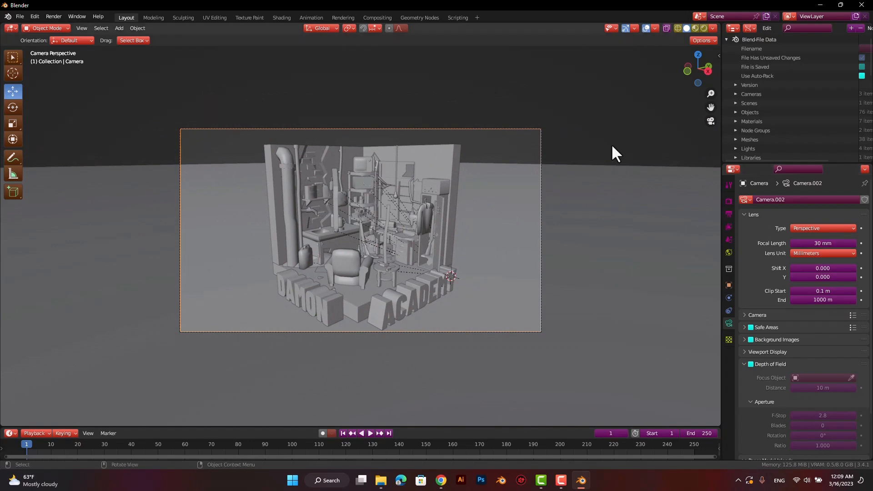
Step: Set the world background strength to 0 and preview the room with rendered shading
click(711, 121)
click(729, 253)
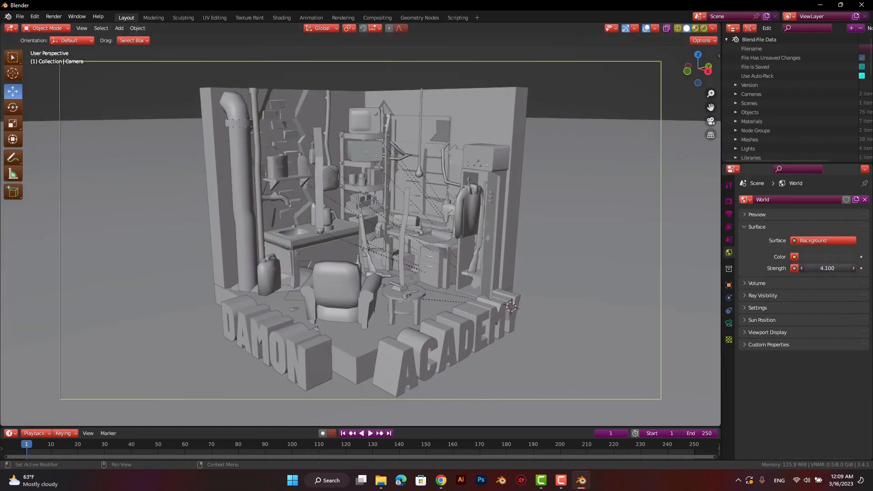
click(703, 29)
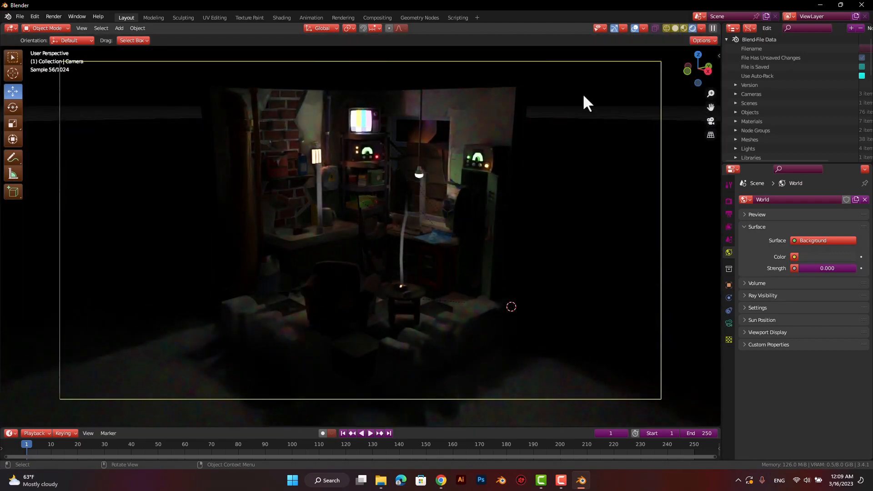
click(519, 298)
click(541, 201)
click(548, 116)
scroll(535, 215, up, 2)
scroll(536, 214, down, 3)
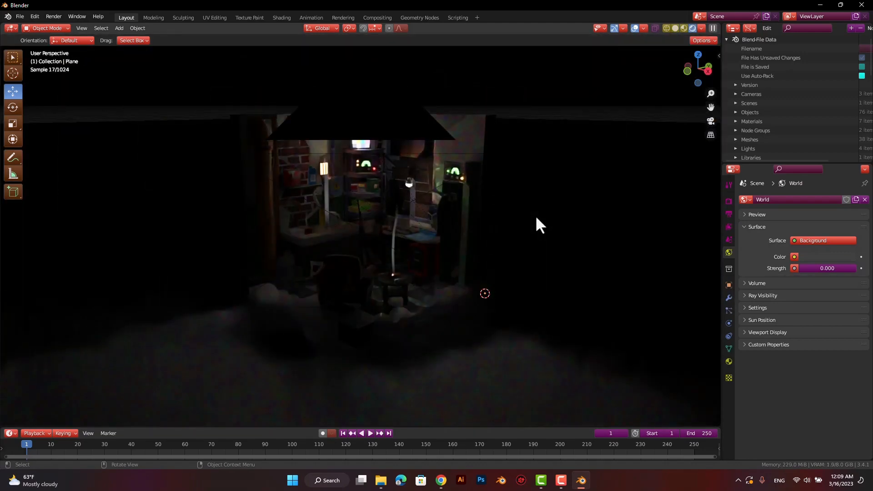
Step: Add an area light, enlarge it to about 1.15 m, centre it over the room and raise it above the walls
click(709, 121)
key(shift+a)
mouse_move(552, 178)
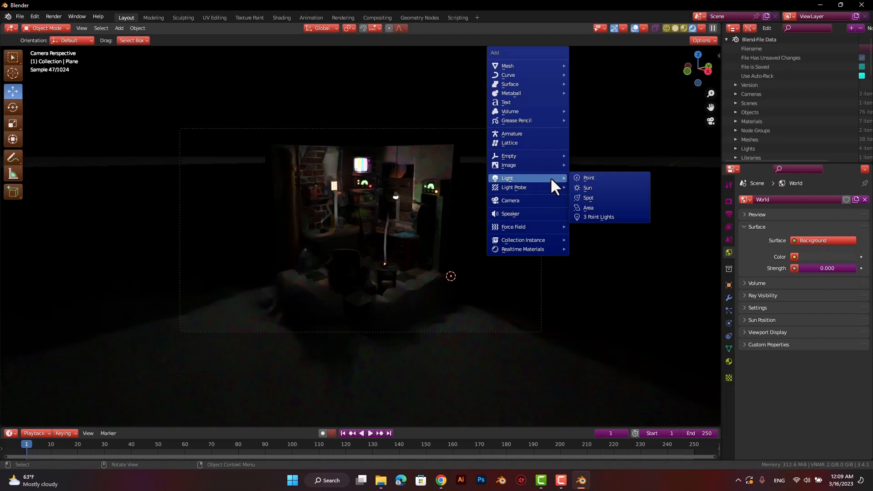
click(588, 208)
click(698, 55)
click(676, 27)
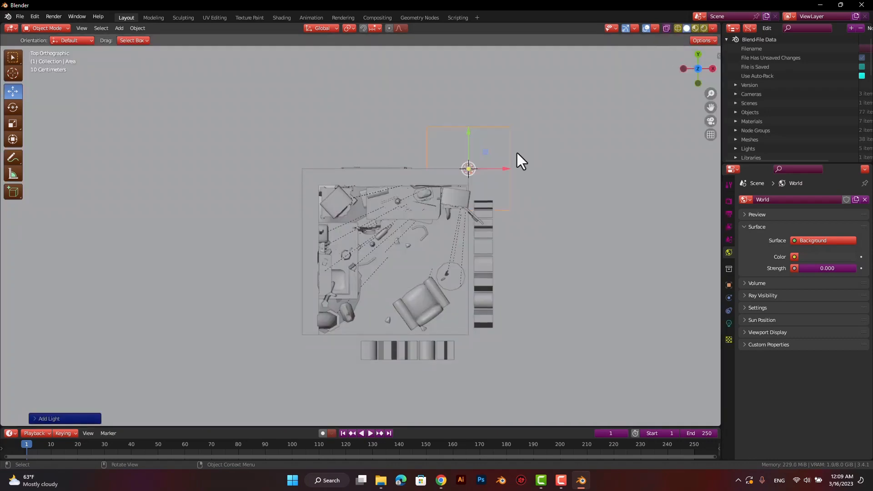
key(s)
drag(467, 136, 468, 209)
drag(498, 240, 426, 254)
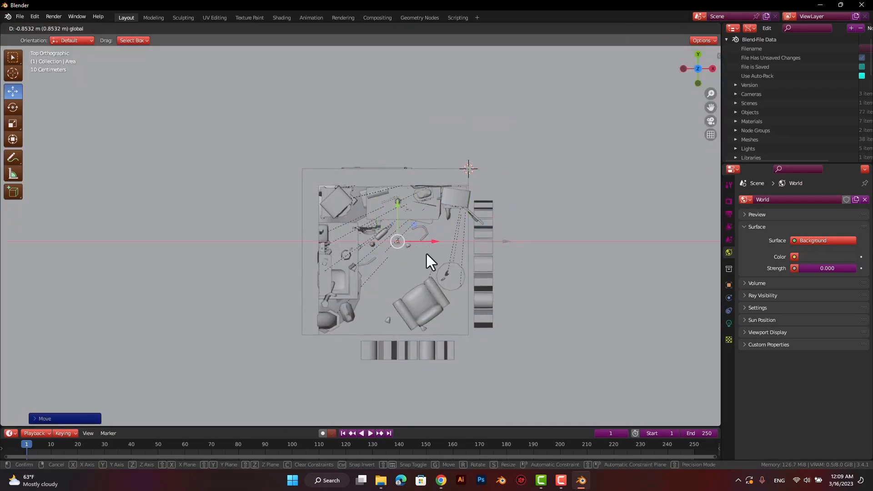
drag(397, 207, 376, 83)
click(708, 122)
Step: Give the overhead area light a warm yellow colour, set its power to 50 W and enable Shadow Caustics, using the rendered preview
click(729, 324)
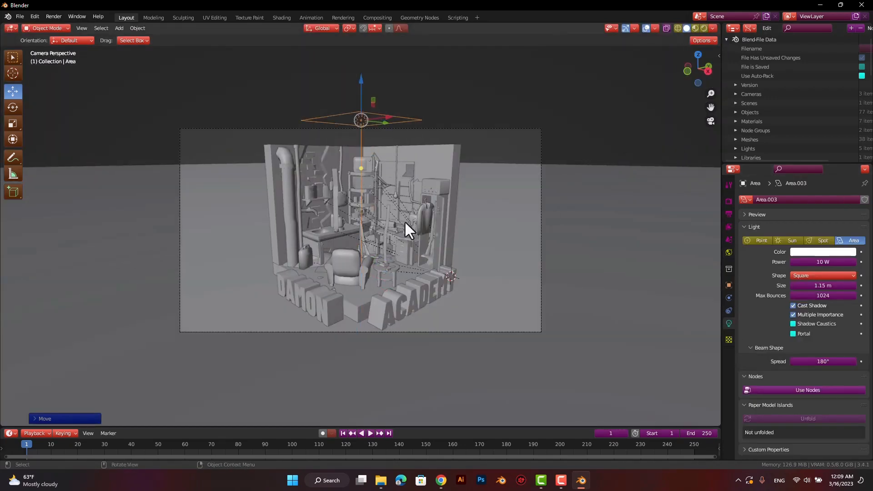
key(z)
click(502, 162)
scroll(563, 252, up, 2)
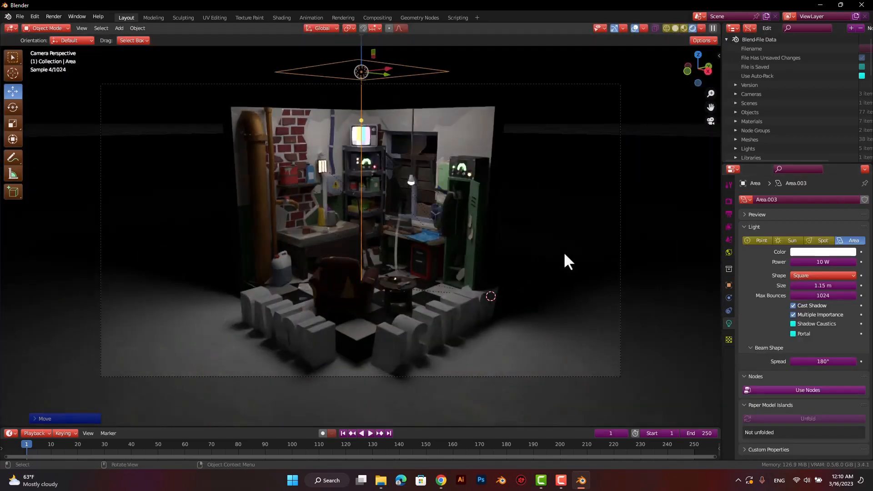
click(818, 254)
click(795, 175)
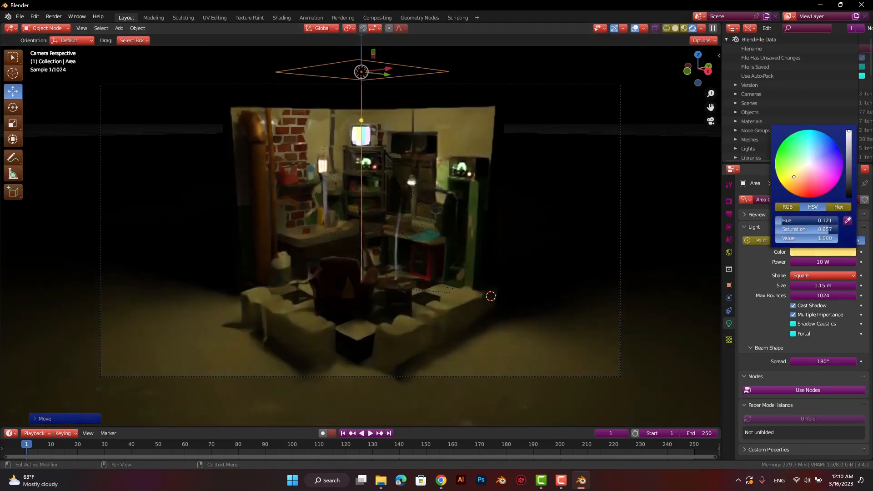
mouse_move(815, 262)
mouse_down()
mouse_move(837, 262)
mouse_move(824, 263)
mouse_up()
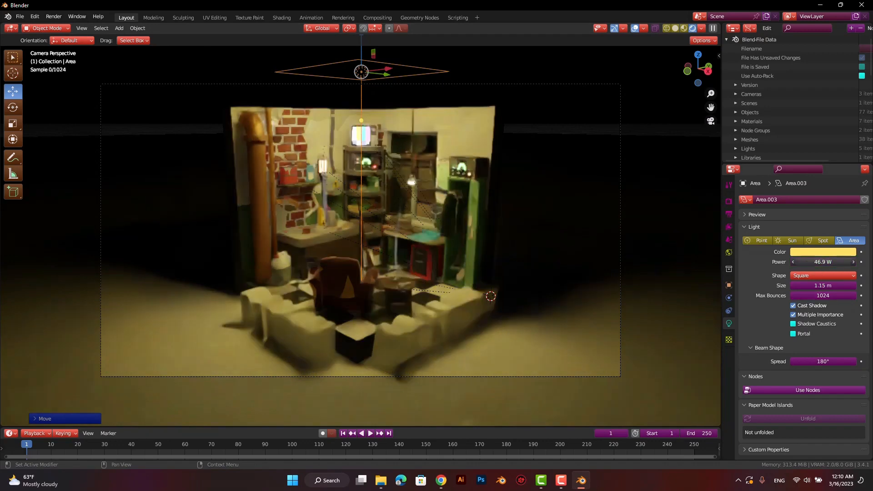
click(824, 263)
text(50)
key(Return)
click(793, 324)
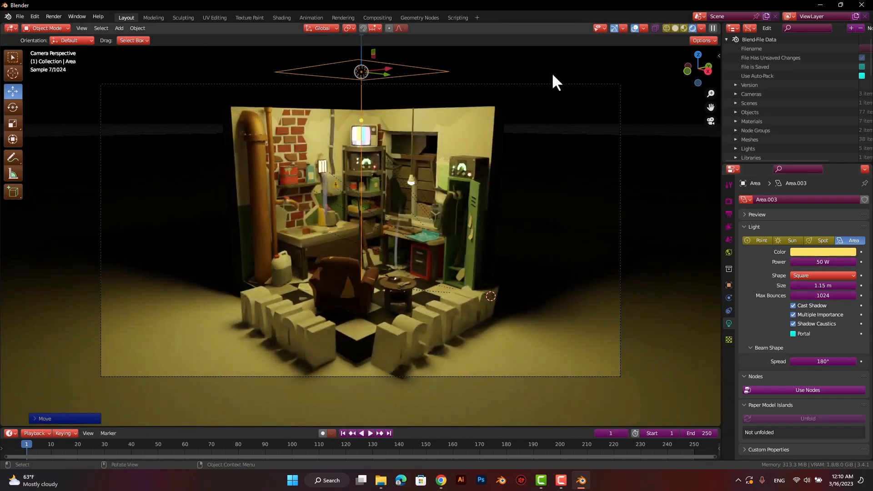
Step: Reduce the ACADEMY text's extrusion to 0.14 m and reposition the text along its base edge
click(464, 307)
drag(402, 388, 404, 382)
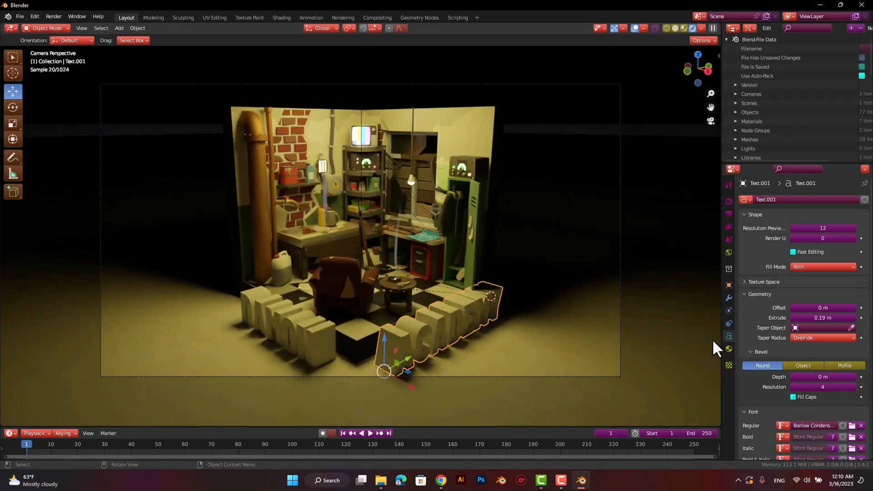
drag(823, 318, 805, 318)
mouse_move(399, 371)
mouse_down()
mouse_move(387, 379)
mouse_move(391, 366)
mouse_up()
Step: Set the camera's focal length to 28 mm and shift the ACADEMY and DAMON texts outward from the front corner of the base
click(561, 310)
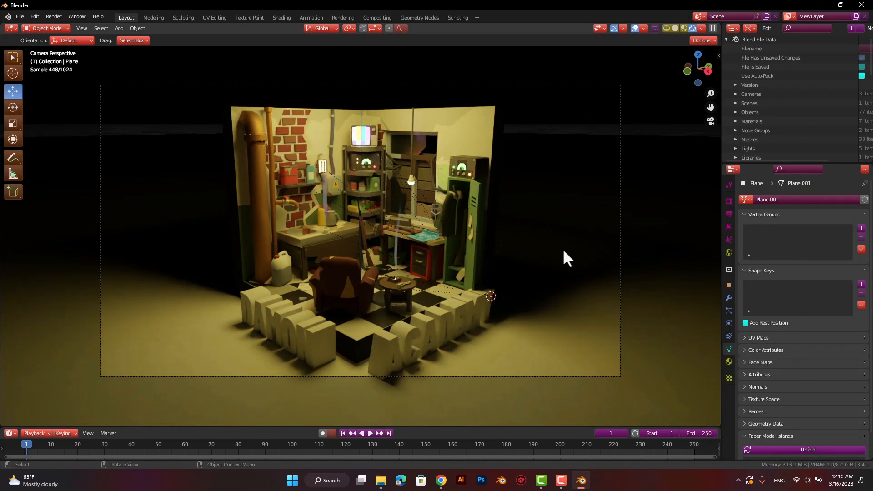
click(621, 298)
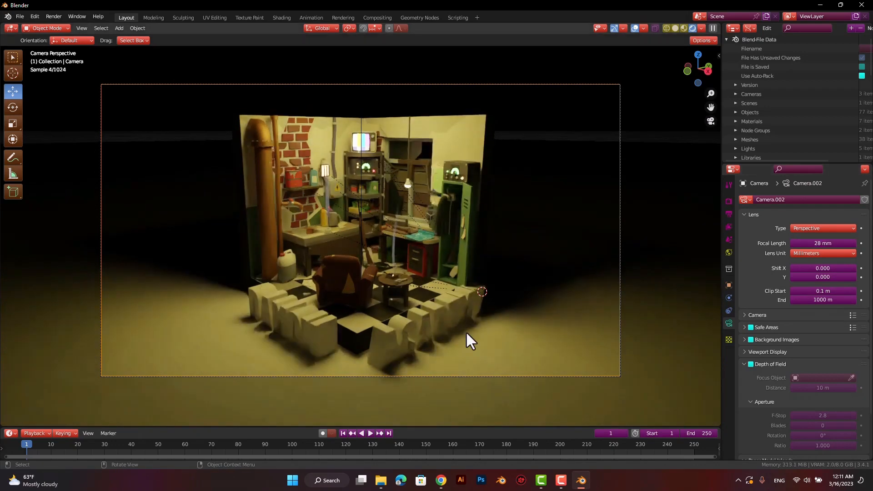
click(395, 377)
drag(395, 380, 402, 382)
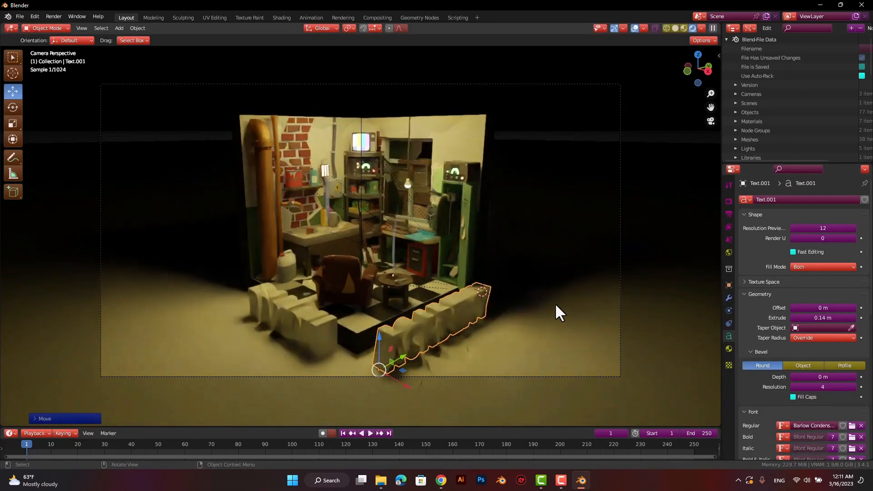
click(306, 347)
drag(284, 303, 273, 310)
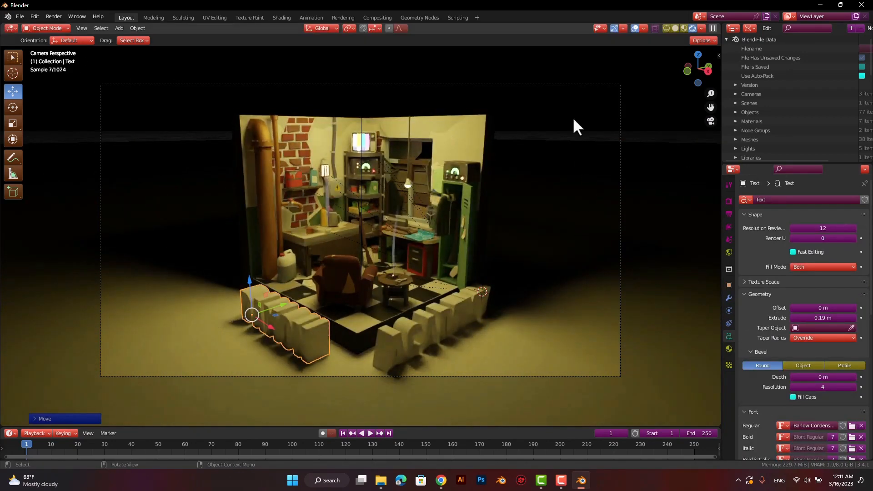
scroll(514, 179, up, 1)
scroll(514, 179, down, 1)
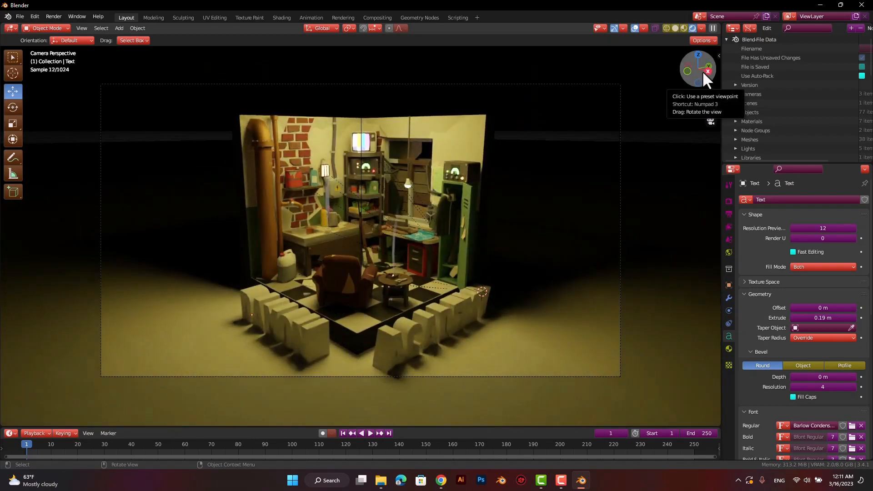
Step: Duplicate the overhead area light, move the copy out past the room's right side along X and colour it blue
key(z)
click(518, 163)
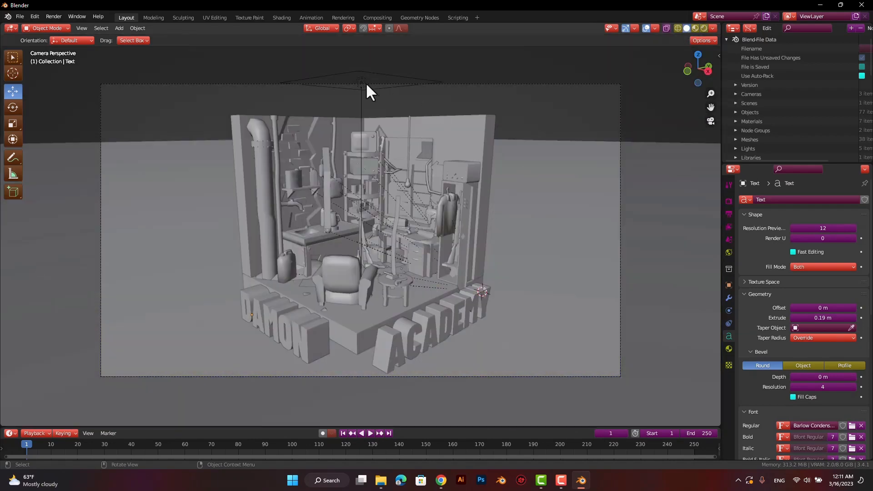
click(366, 83)
key(shift+d)
right_click(414, 78)
key(z)
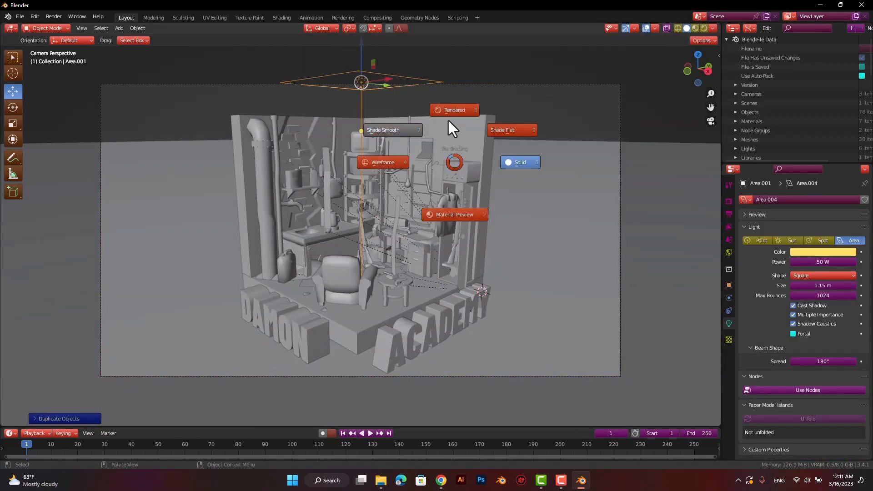
click(455, 111)
key(g)
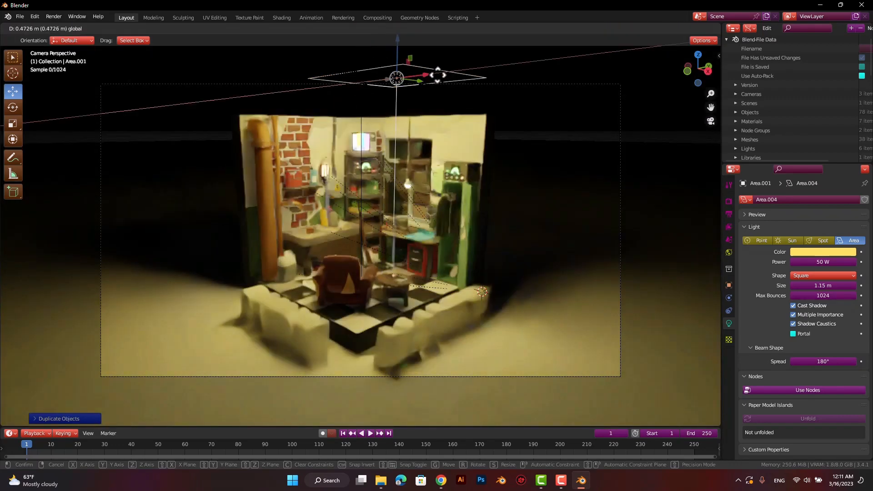
drag(601, 78, 600, 78)
click(821, 252)
click(828, 141)
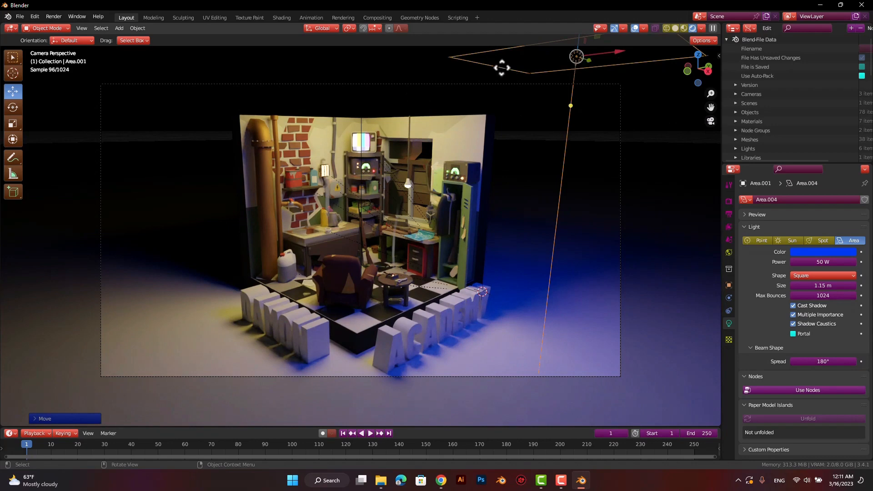
Step: Duplicate the yellow overhead light, place the copy beyond the room's left side and enlarge it to about 1.63 m
click(385, 85)
key(shift+d)
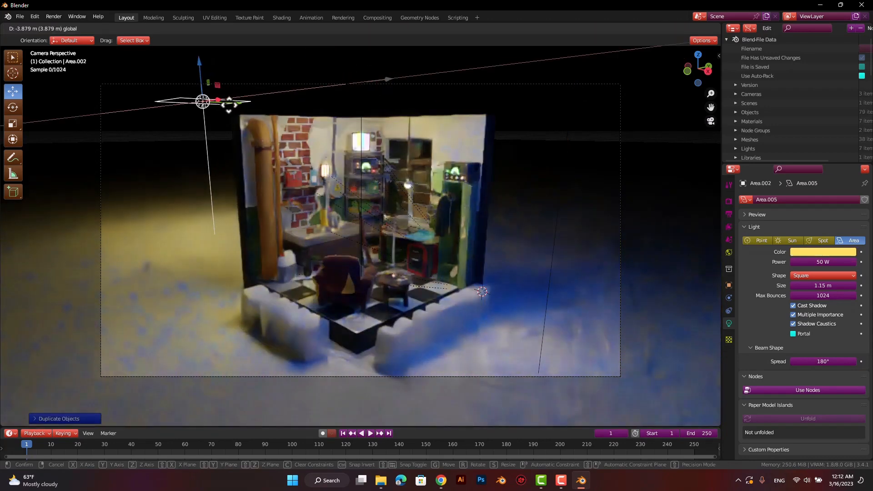
mouse_move(228, 105)
mouse_down()
mouse_move(254, 102)
mouse_move(227, 102)
mouse_up()
drag(242, 102, 271, 111)
click(698, 55)
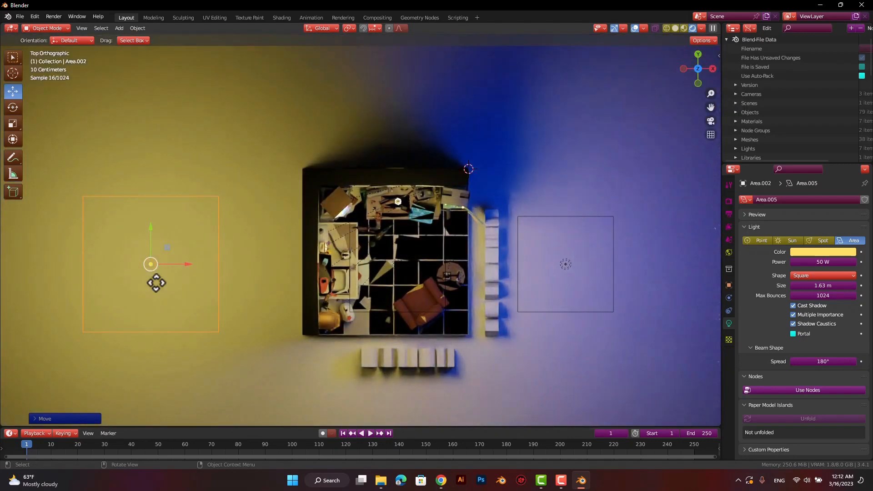
drag(153, 232, 153, 256)
drag(189, 289, 236, 289)
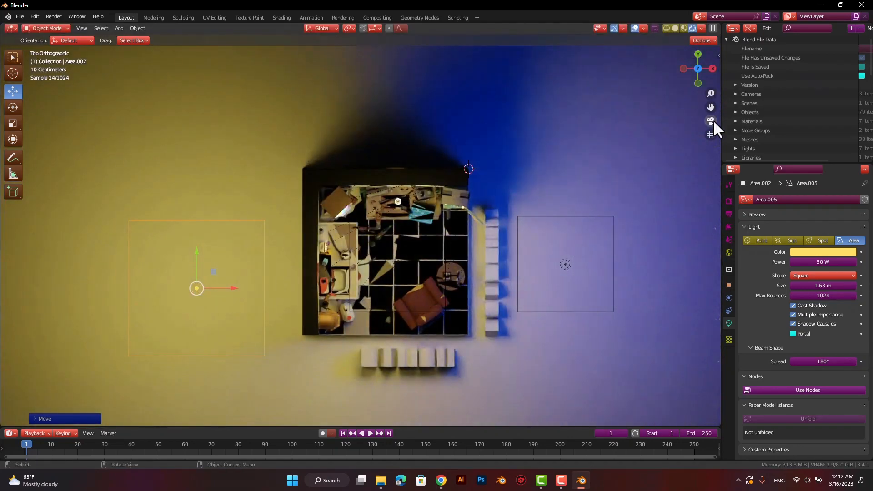
Step: Enlarge the left area light to about 1.77 m and colour it magenta with a hue of 0.822 in the camera view
click(713, 121)
drag(243, 100, 246, 101)
click(829, 253)
click(837, 179)
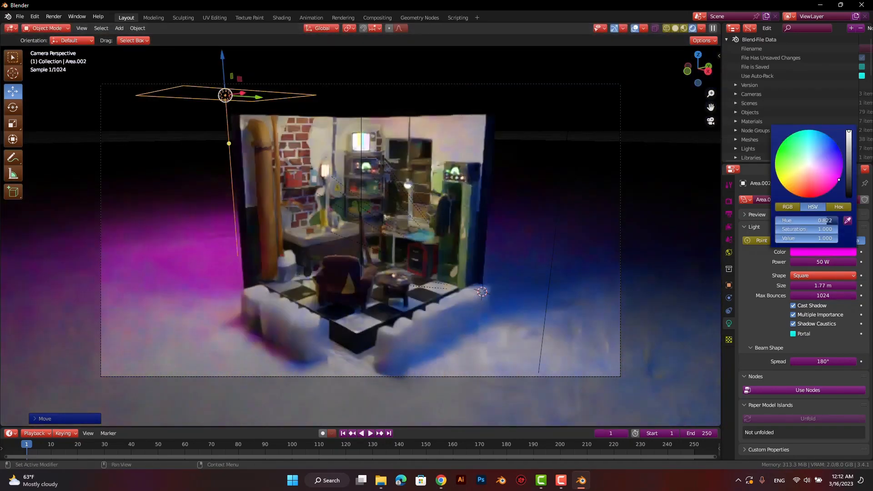
click(599, 125)
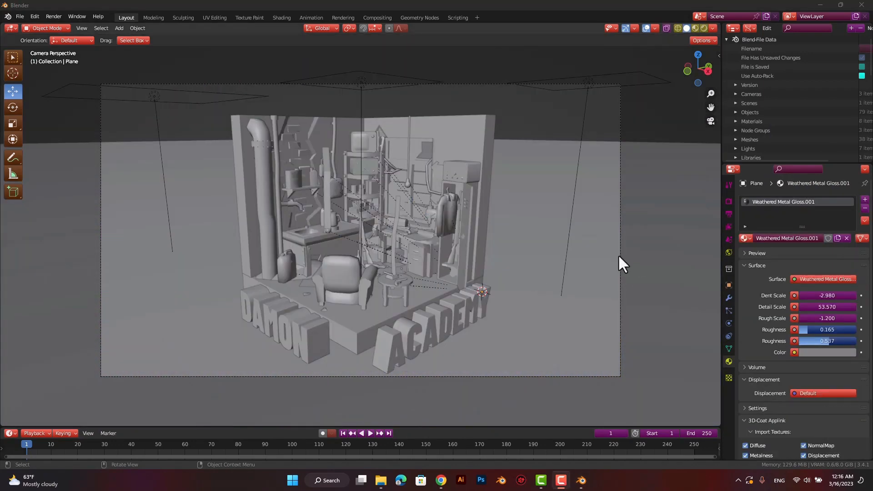
Step: Create a separate new Principled BSDF material for each of the ACADEMY and DAMON texts
click(430, 337)
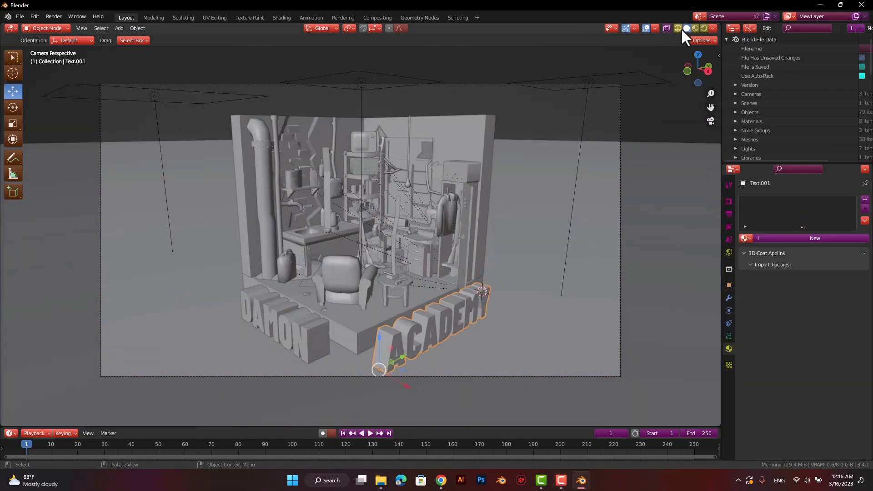
click(806, 239)
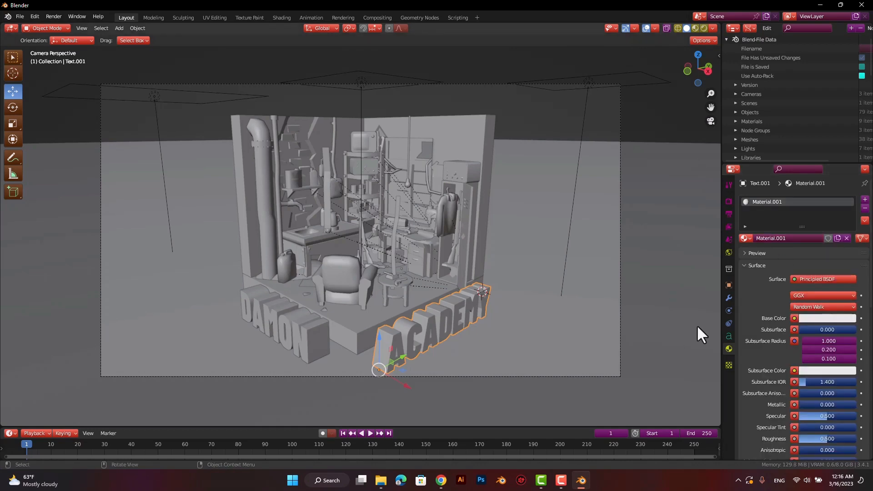
click(309, 341)
click(816, 238)
Step: Try to apply the object transforms to the DAMON text
key(s)
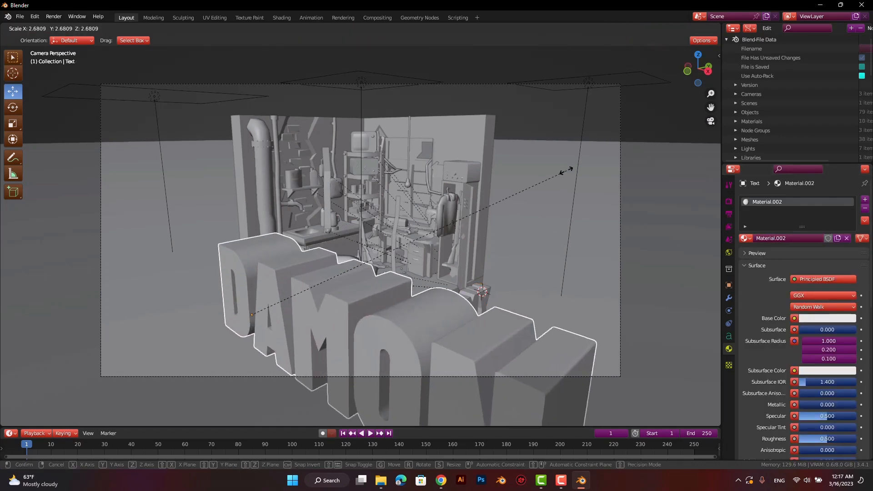
key(Escape)
key(a)
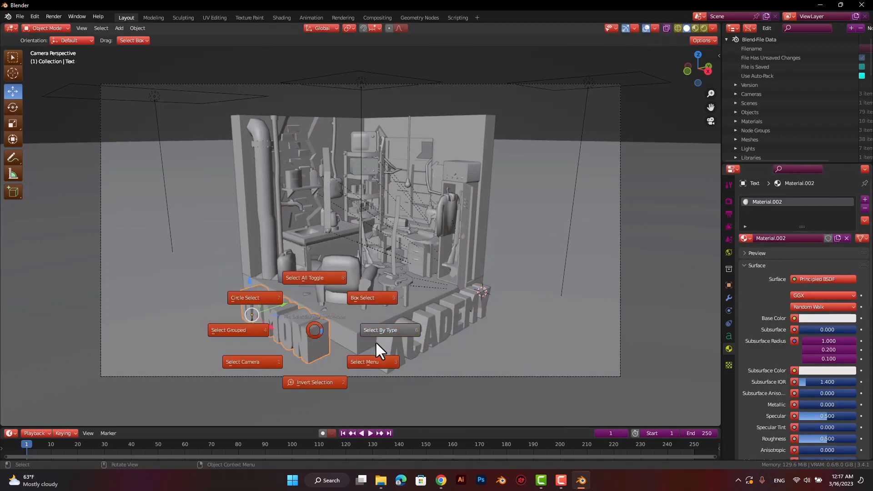
click(318, 353)
click(316, 338)
click(315, 336)
key(ctrl+a)
click(435, 333)
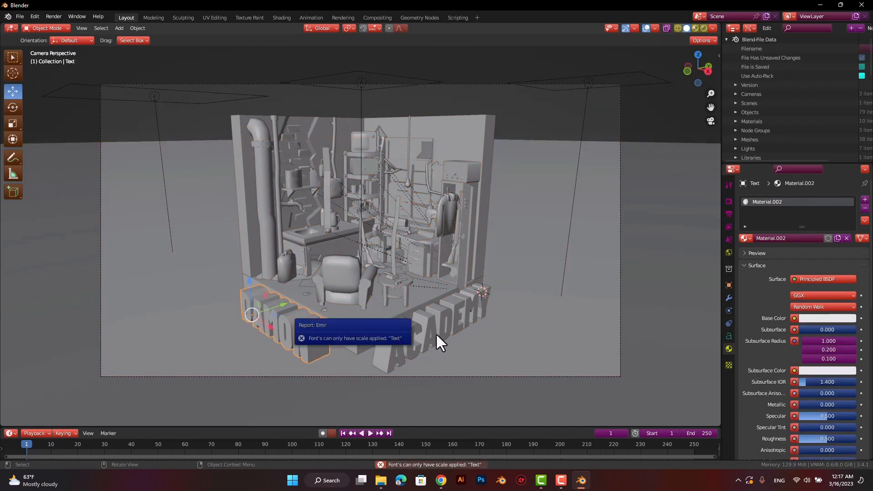
Step: Convert the DAMON and ACADEMY text objects to meshes
right_click(305, 338)
mouse_move(296, 314)
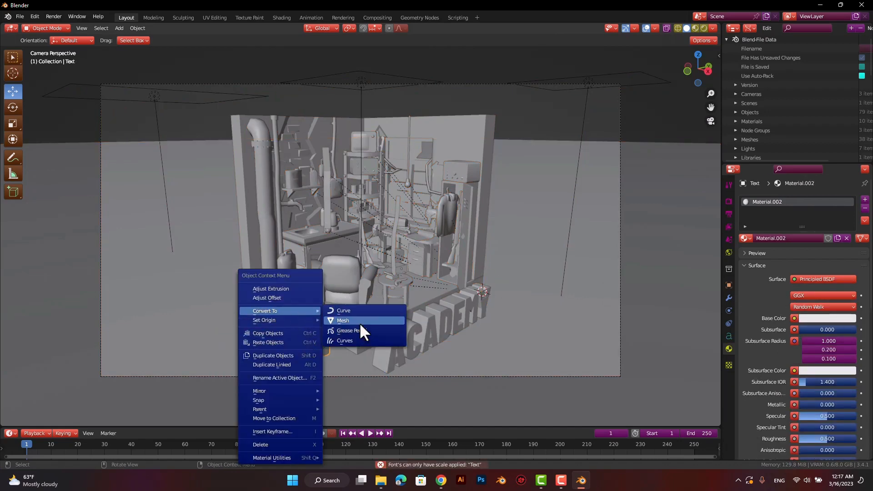
click(359, 323)
click(425, 324)
right_click(424, 324)
mouse_move(409, 311)
click(463, 321)
Step: Apply the object transforms to both the DAMON and ACADEMY meshes
click(288, 333)
key(ctrl+a)
click(400, 333)
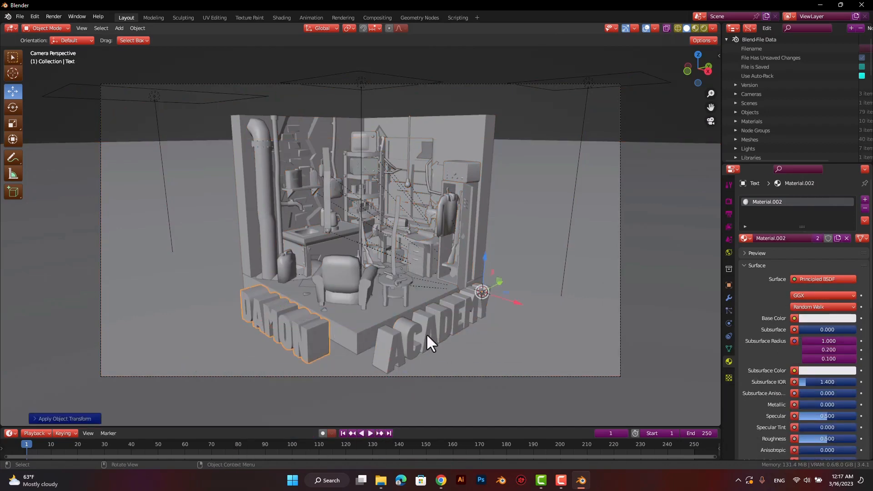
click(426, 334)
key(ctrl+a)
click(523, 333)
Step: In rendered shading, set the DAMON material's metallic to about 0.583 and its roughness to about 0.185
click(704, 28)
click(589, 158)
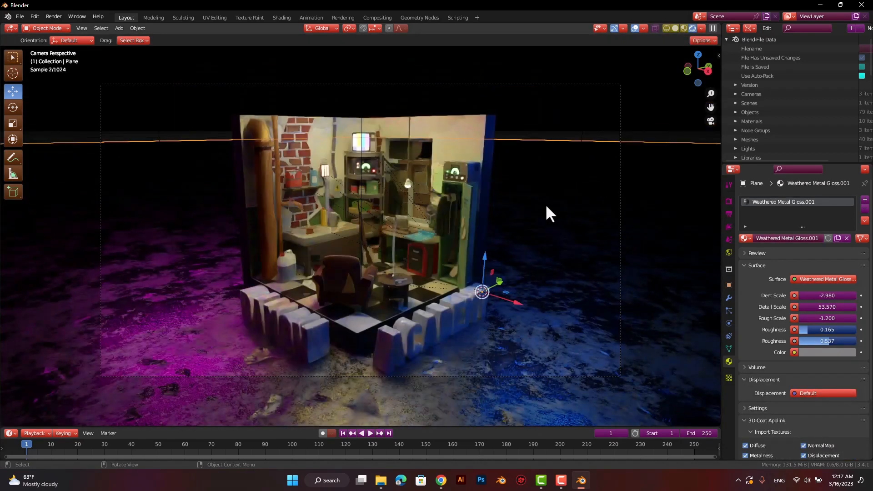
click(318, 344)
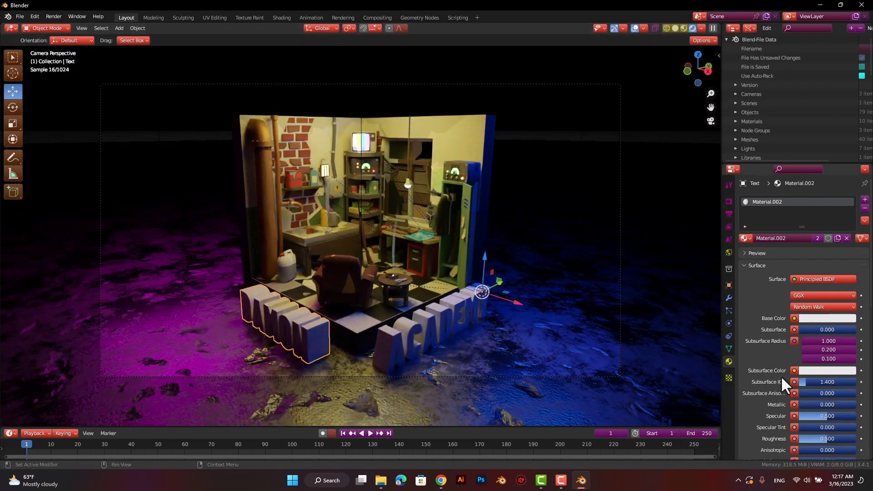
scroll(782, 378, down, 4)
drag(814, 331, 810, 311)
scroll(760, 360, down, 1)
scroll(760, 360, down, 2)
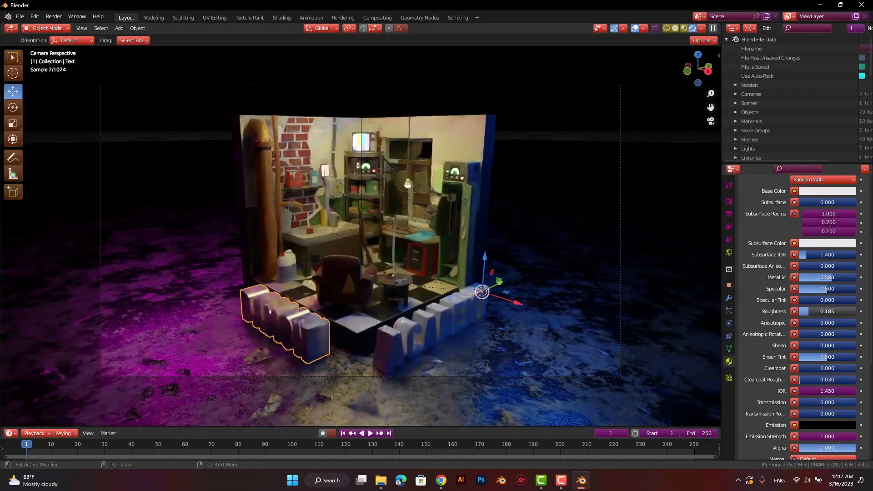
Step: Add an area light and place it near the ground in front of the DAMON lettering
key(shift+a)
mouse_move(514, 254)
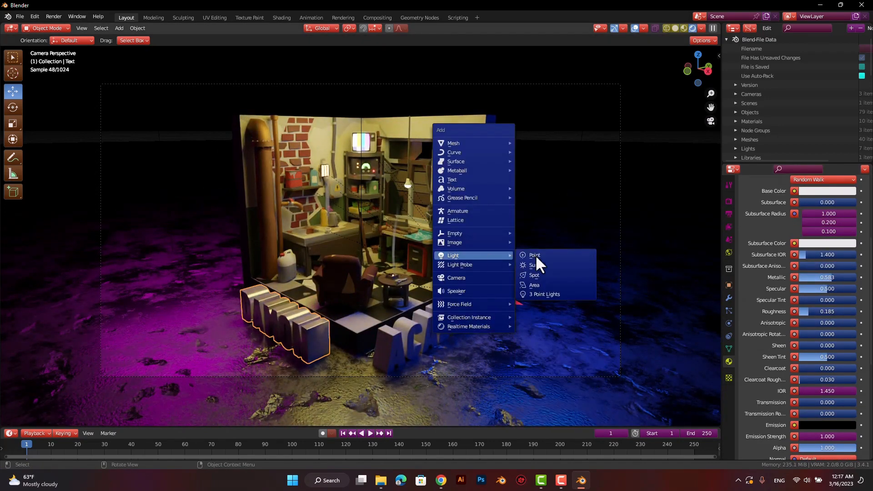
click(542, 285)
drag(498, 281, 363, 369)
key(Escape)
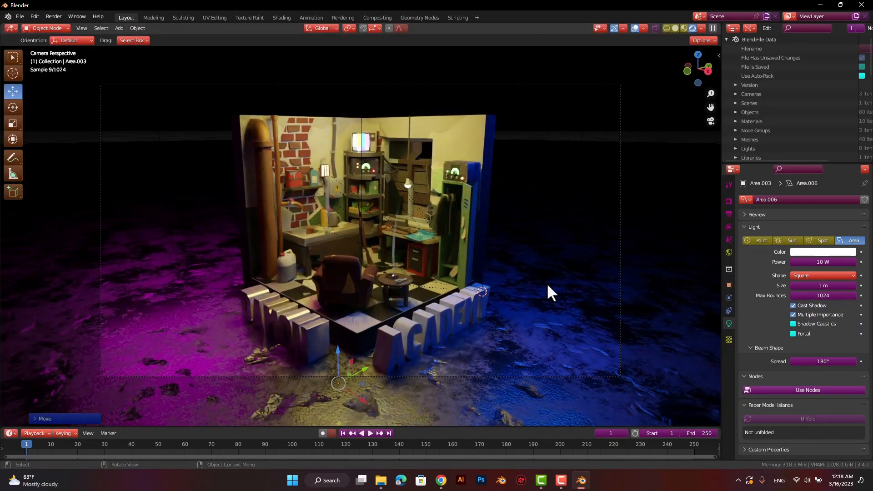
drag(502, 284, 245, 332)
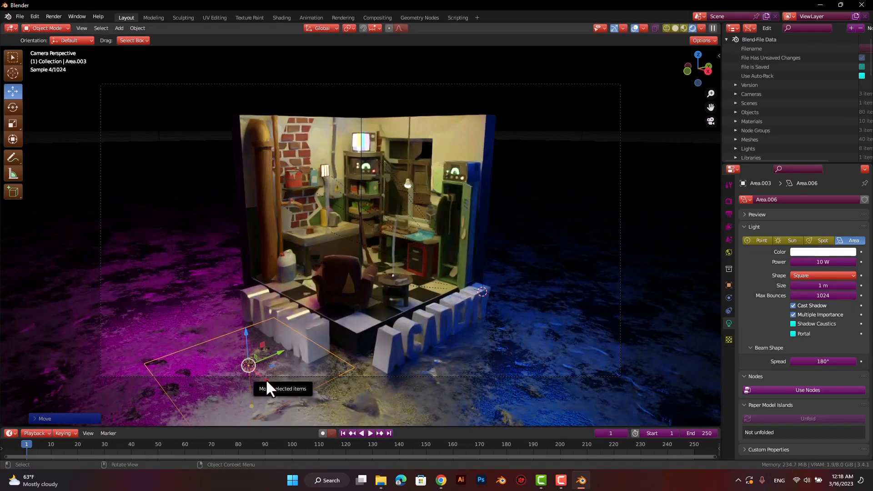
drag(265, 379, 269, 398)
Step: Narrow the new area light, rotate it to face the DAMON letters and reposition it just in front of them
click(16, 122)
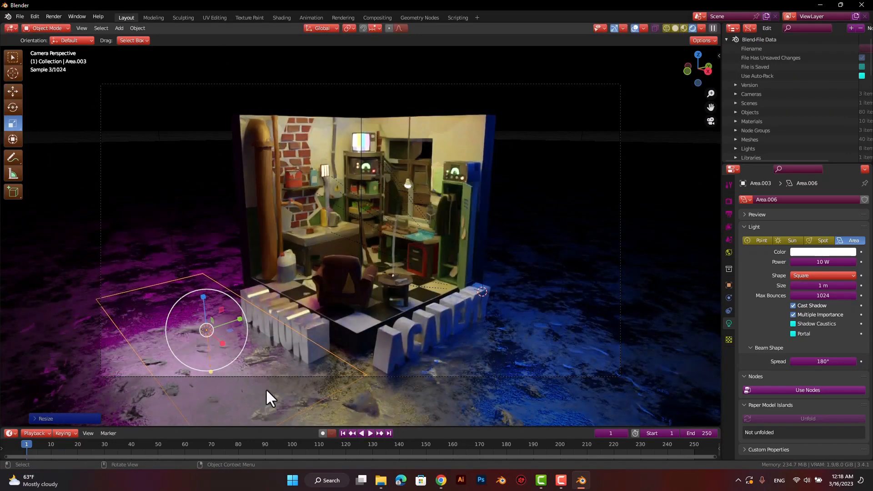
drag(222, 344, 220, 342)
drag(240, 319, 190, 362)
click(12, 109)
click(15, 95)
drag(207, 304, 284, 335)
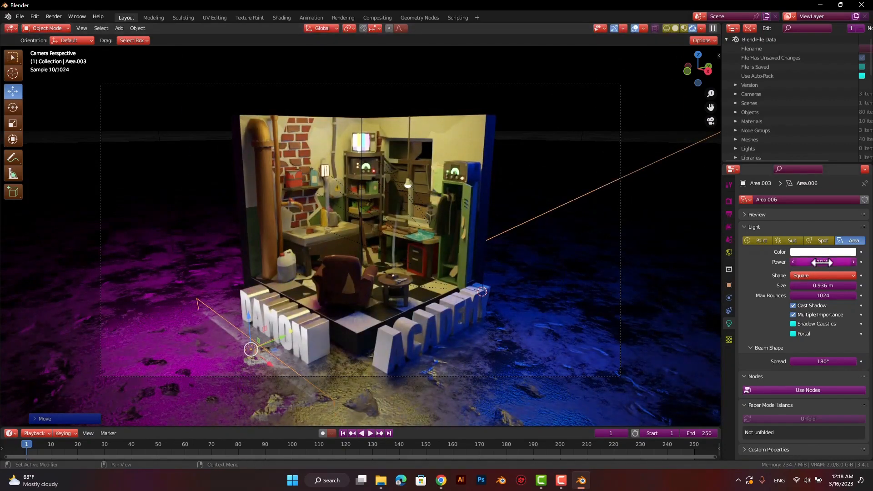
Step: Set the DAMON area light's power to 600 mW and its colour to pale yellow
drag(822, 262, 786, 268)
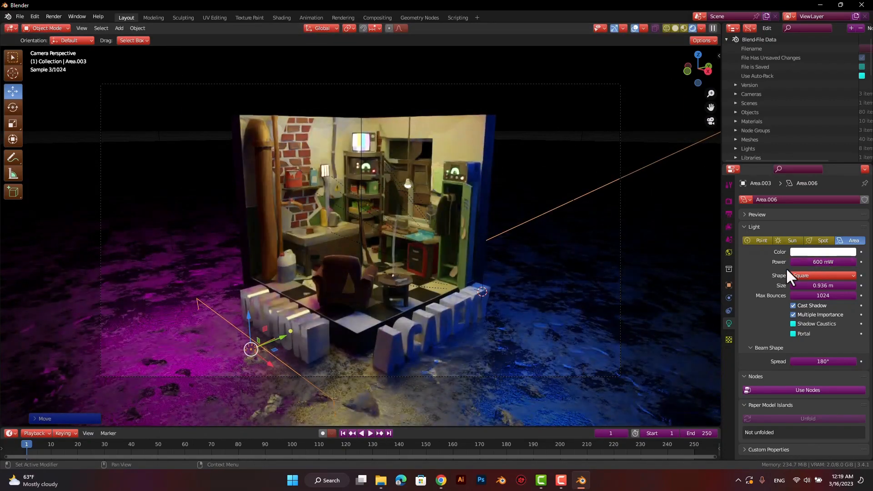
click(821, 252)
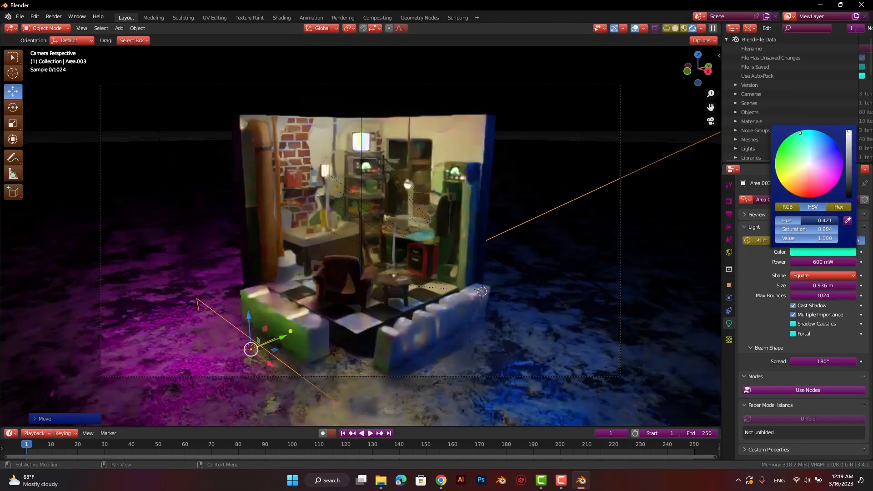
click(812, 130)
mouse_move(811, 130)
mouse_down()
mouse_move(828, 183)
mouse_move(800, 170)
mouse_up()
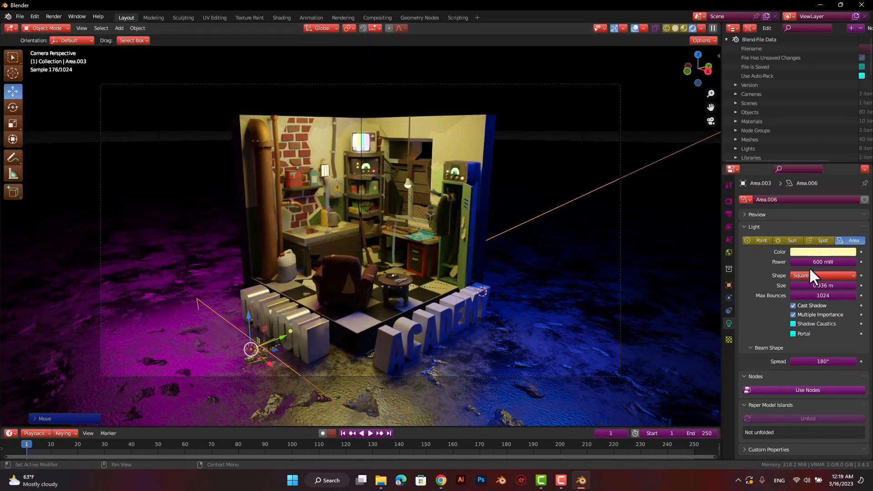
Step: Set the DAMON material's roughness to about 0.303 and its base colour to a muted pink
click(447, 326)
click(729, 361)
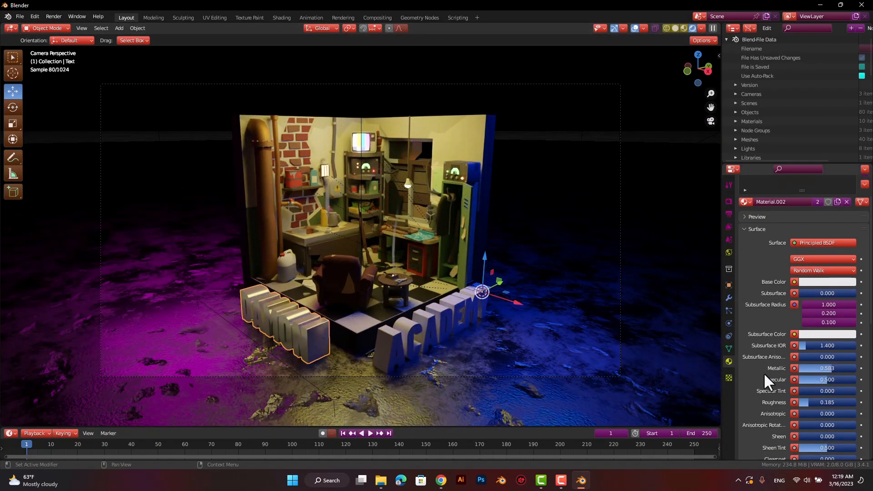
scroll(804, 384, down, 1)
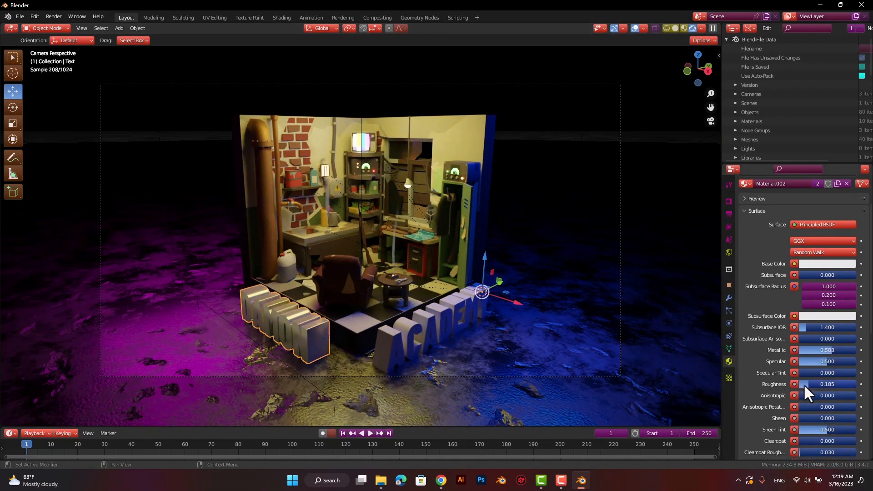
drag(828, 385, 816, 384)
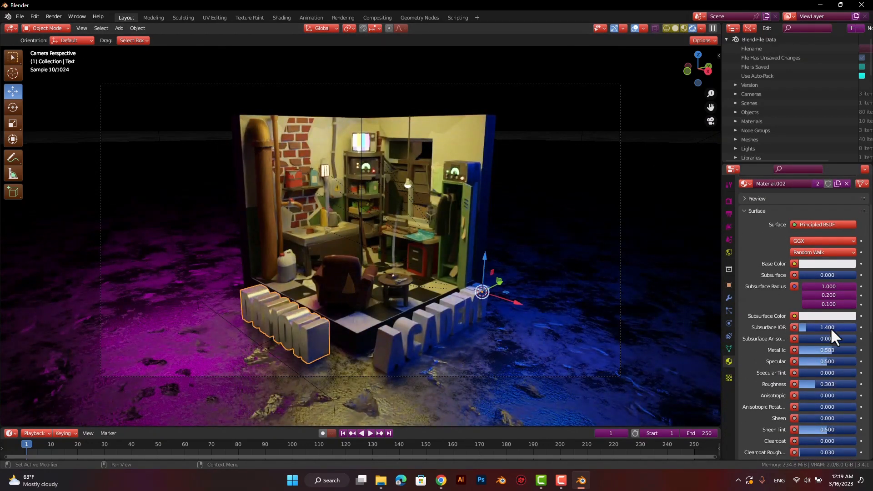
click(821, 263)
drag(849, 143, 819, 177)
click(609, 117)
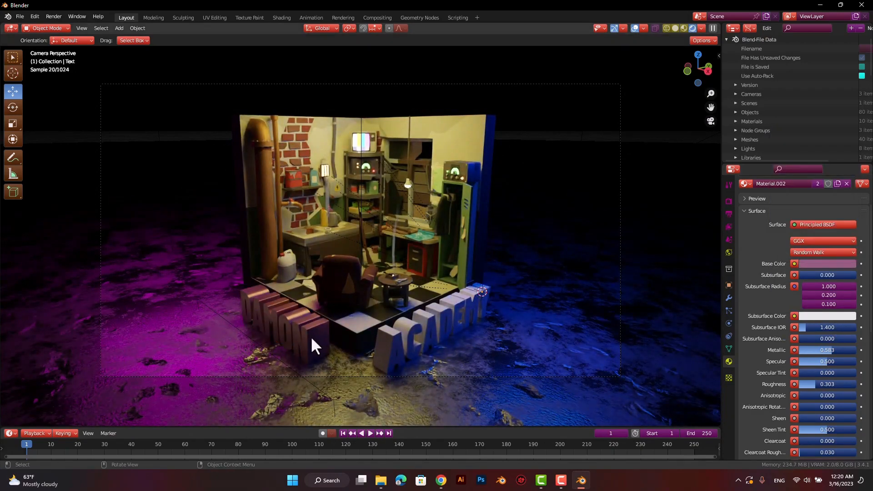
Step: Set the DAMON area light's power to 1.1 W and enable its shadow caustics
click(251, 350)
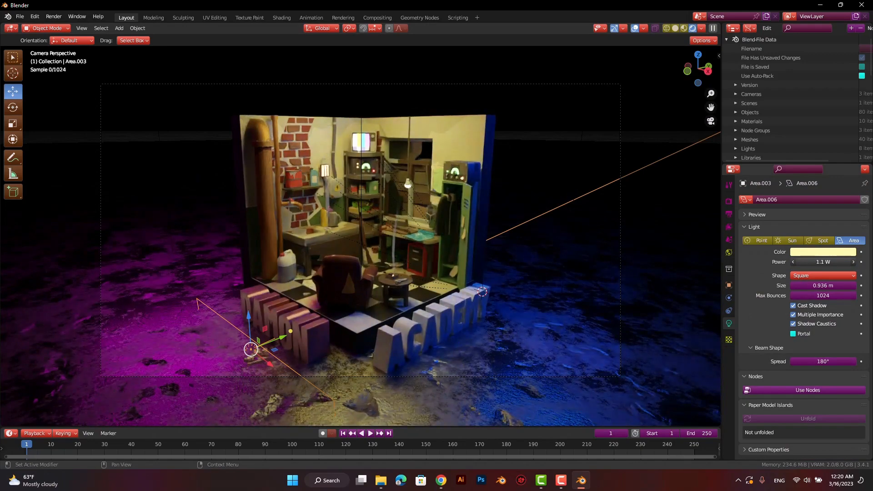
Step: Set the ACADEMY material's metallic to about 0.764 and its roughness to about 0.256
click(471, 355)
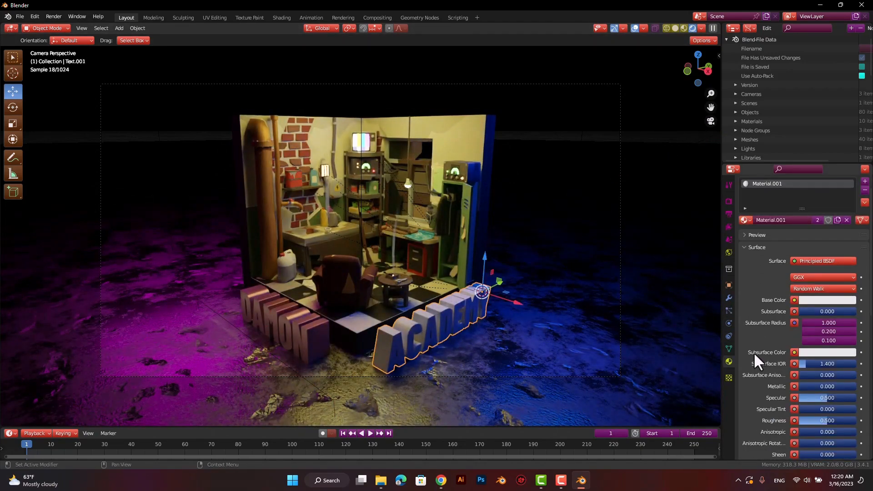
scroll(754, 353, down, 2)
drag(809, 350, 843, 350)
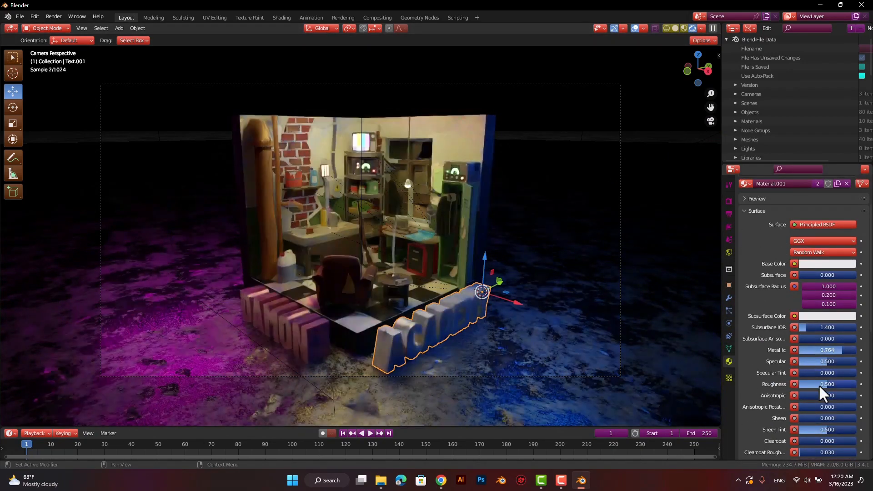
scroll(819, 385, down, 4)
drag(824, 311, 809, 312)
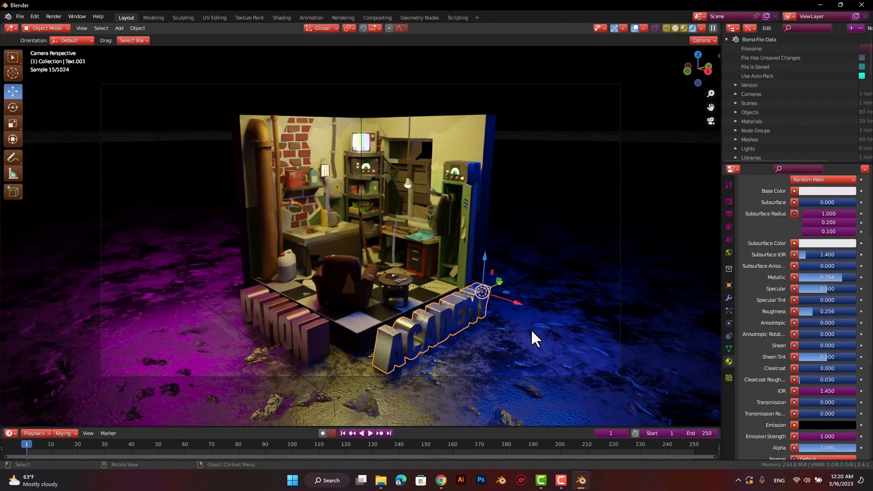
Step: Add another area light, place it on the ground in front of the ACADEMY lettering and narrow it
key(shift+a)
mouse_move(494, 335)
click(582, 363)
key(g)
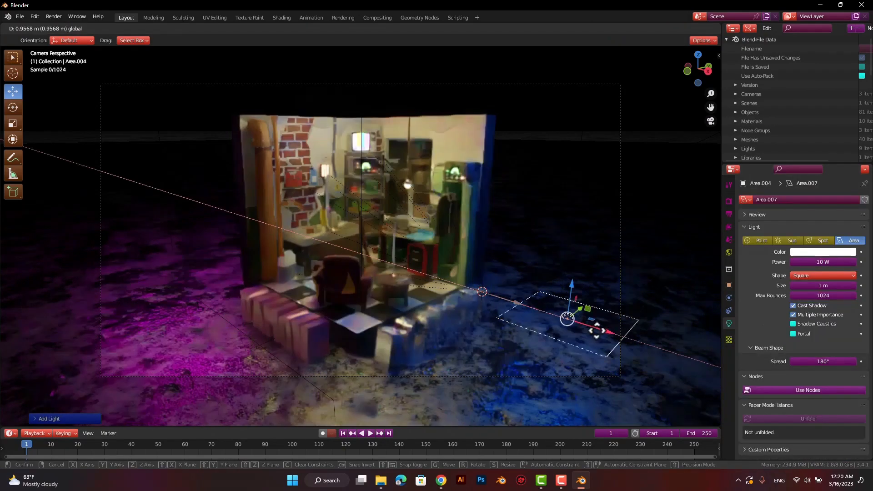
click(514, 352)
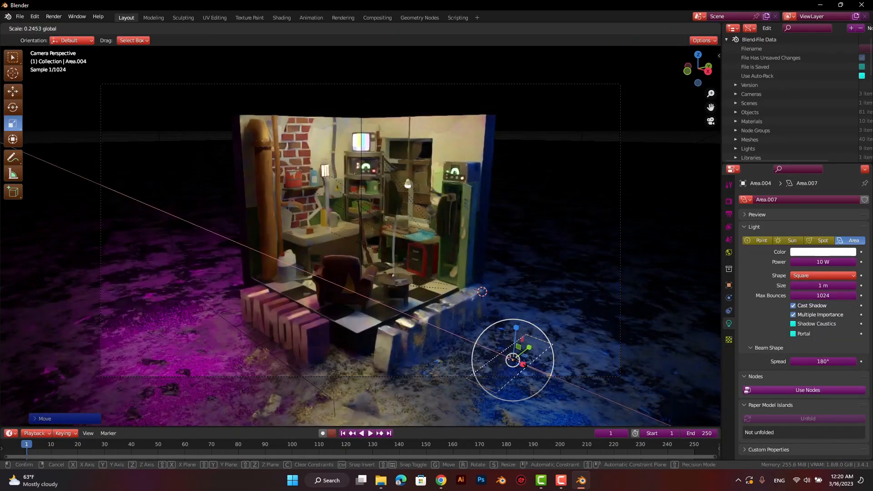
click(530, 364)
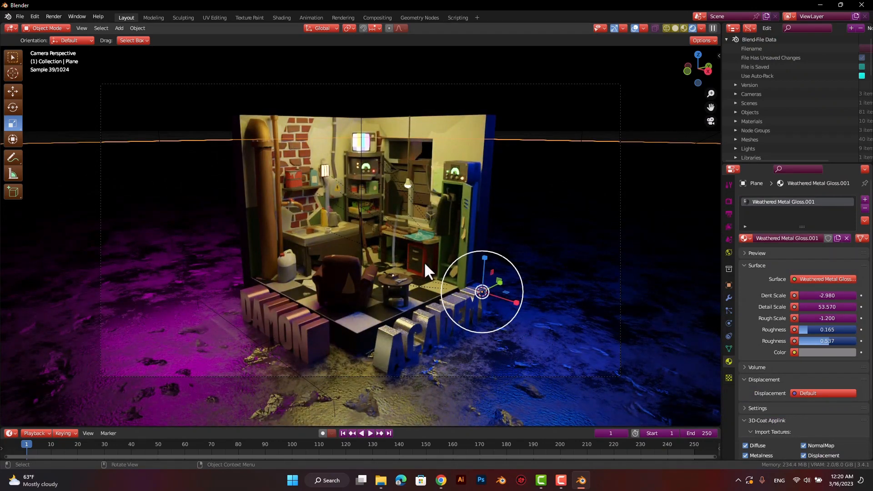
Step: Rotate the narrow area light to face the ACADEMY letters and move it low and close in front of them
click(16, 93)
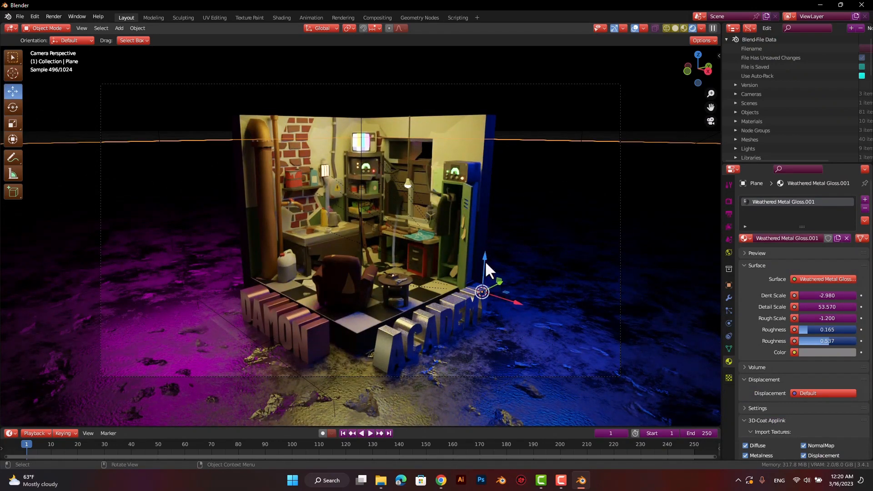
key(alt+a)
click(552, 361)
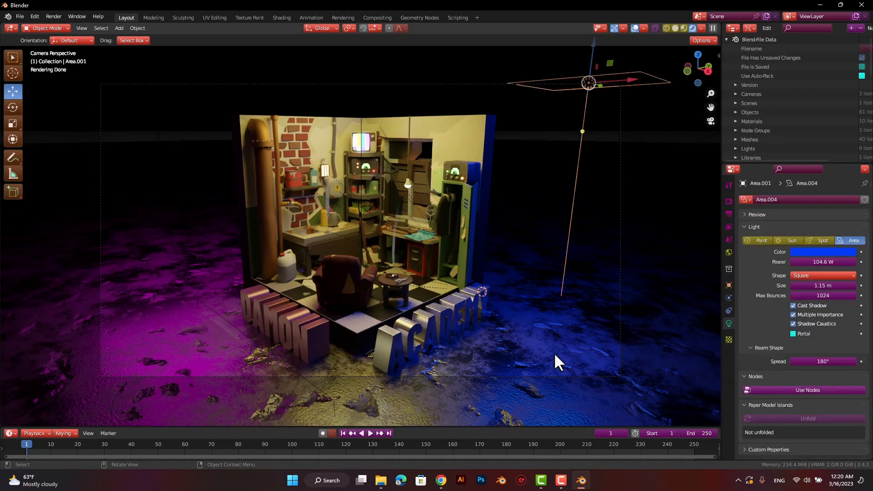
click(674, 29)
click(507, 368)
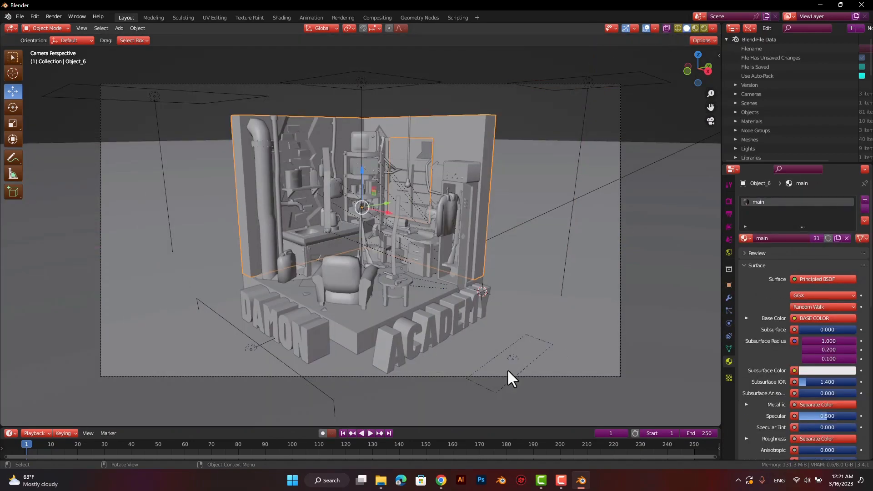
click(704, 27)
mouse_move(520, 326)
mouse_down()
mouse_move(520, 312)
mouse_move(723, 191)
mouse_up()
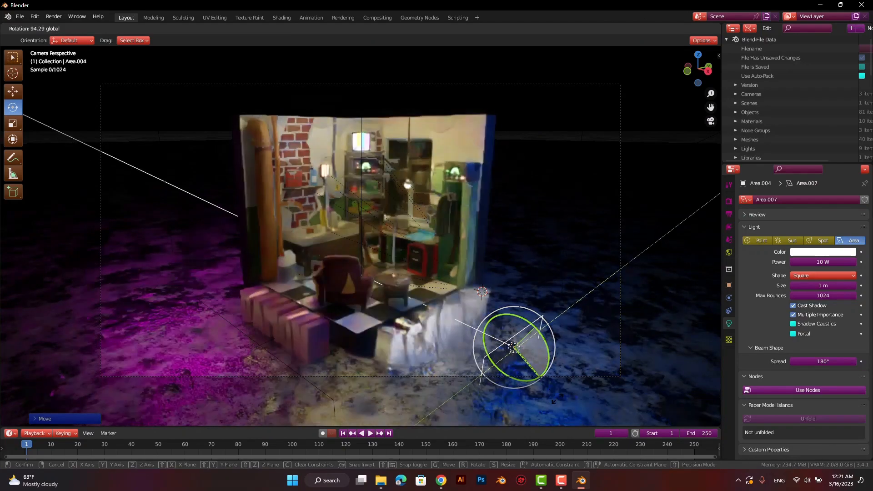
drag(554, 402, 555, 401)
drag(533, 339, 516, 357)
key(ctrl+z)
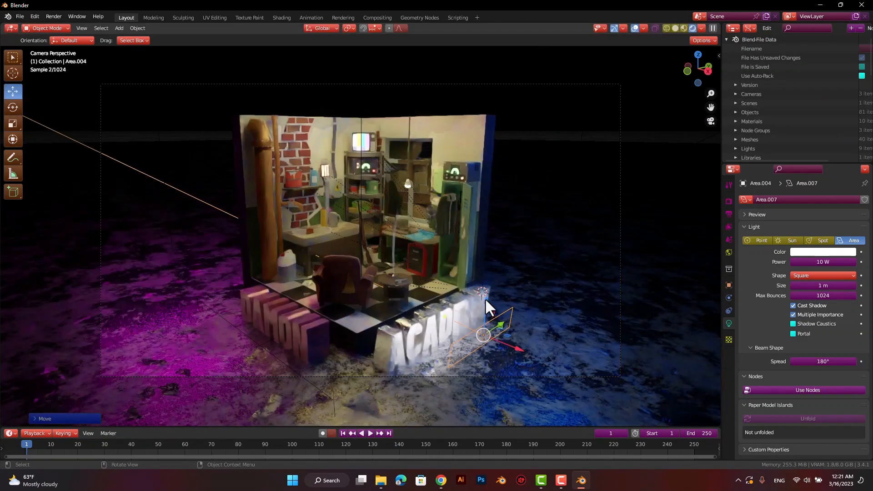
drag(485, 301, 485, 315)
Step: Set the ACADEMY area light's power to 900 mW and its colour to cyan
drag(824, 262, 815, 262)
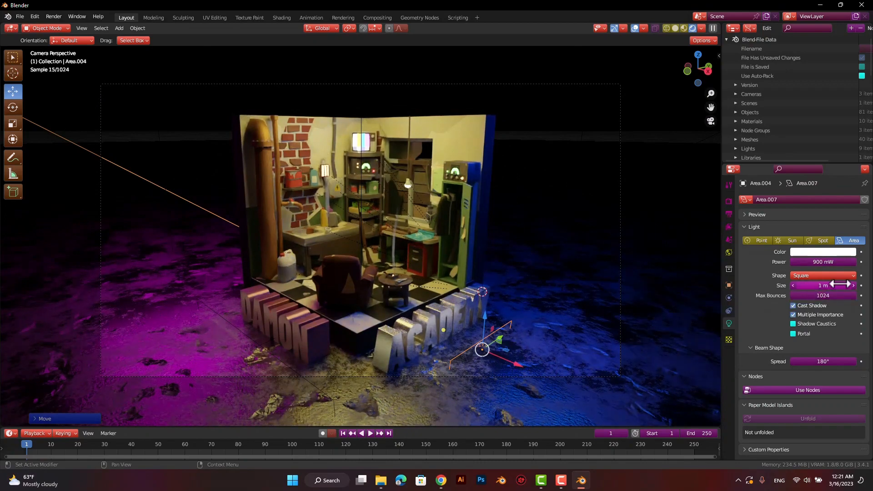
drag(804, 168, 805, 130)
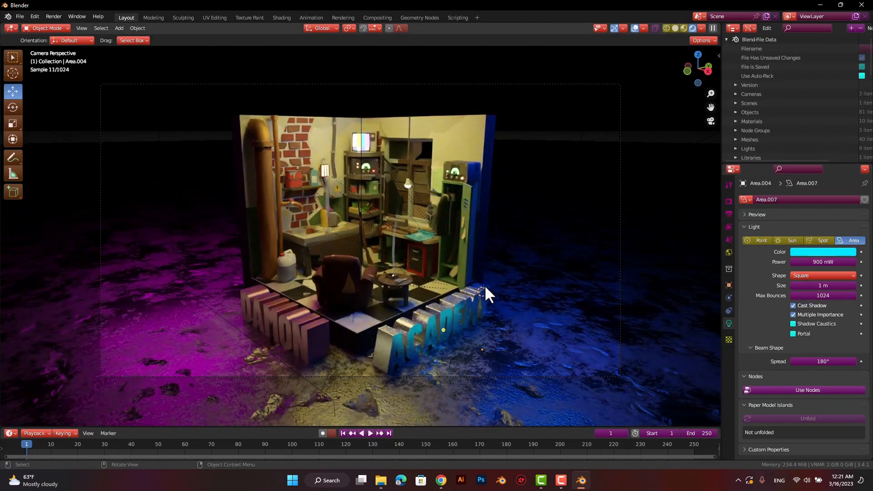
Step: Examine the lettering and room from the side, and select the cyan ACADEMY light in solid shading
scroll(486, 287, down, 4)
scroll(486, 287, up, 5)
drag(698, 69, 615, 183)
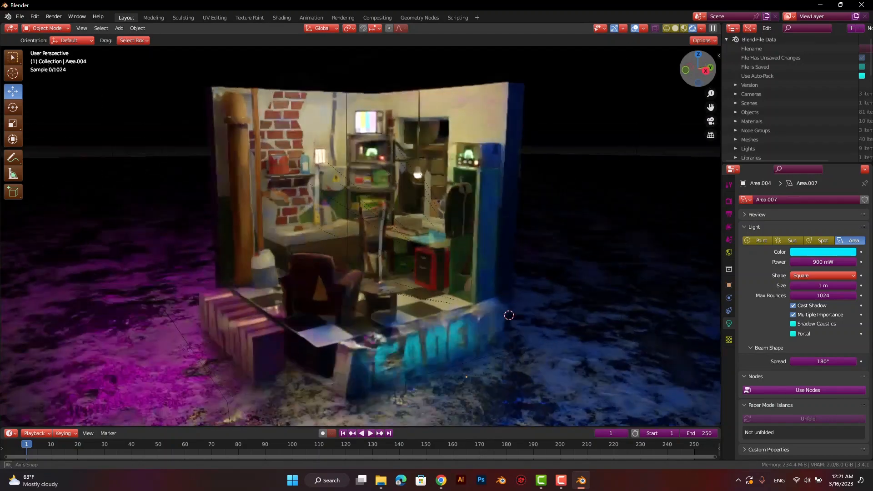
click(439, 350)
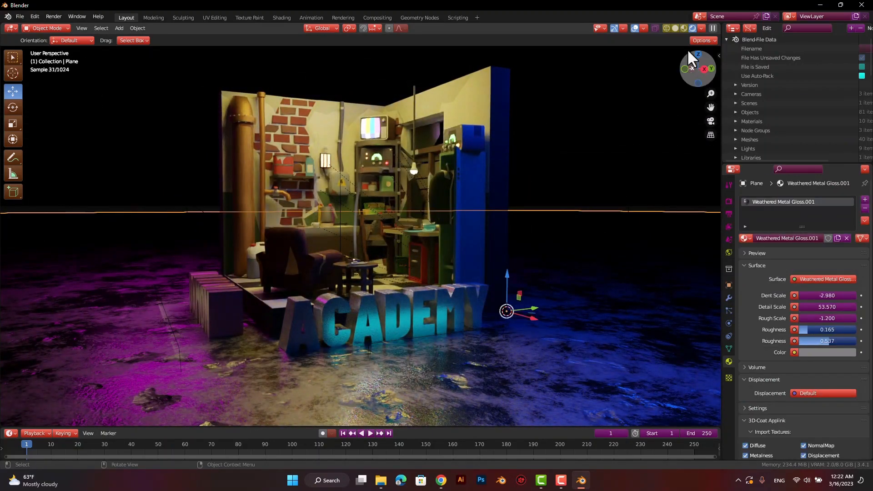
key(z)
click(439, 340)
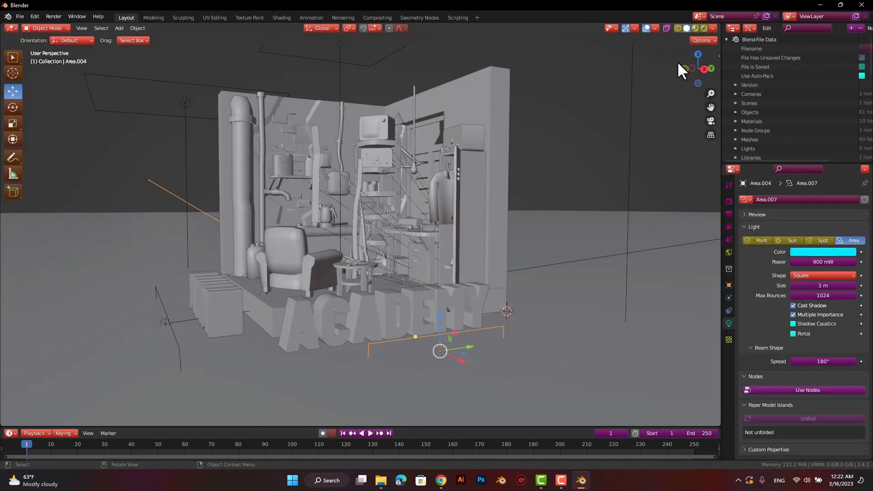
scroll(522, 187, up, 3)
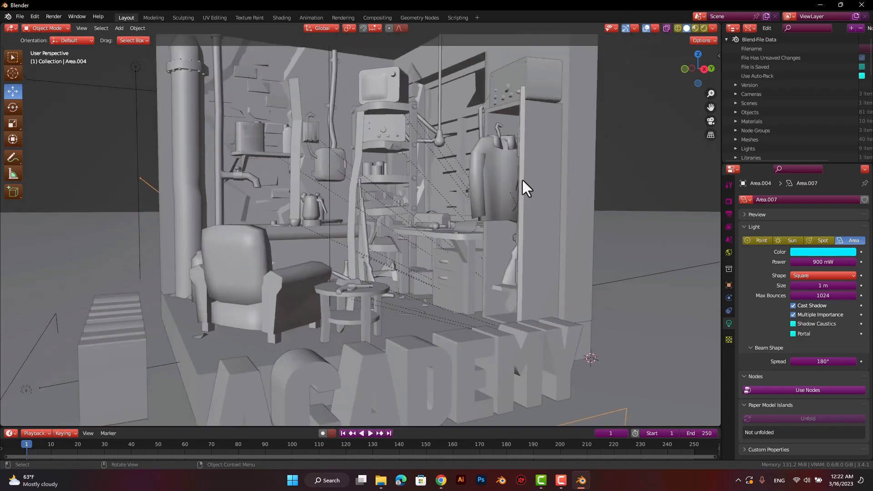
Step: In rendered shading, raise the cyan ACADEMY area light slightly, stretch it along Y beyond the whole word, and check it through the camera
scroll(547, 168, down, 1)
drag(698, 69, 680, 53)
click(712, 119)
click(704, 28)
scroll(490, 335, up, 1)
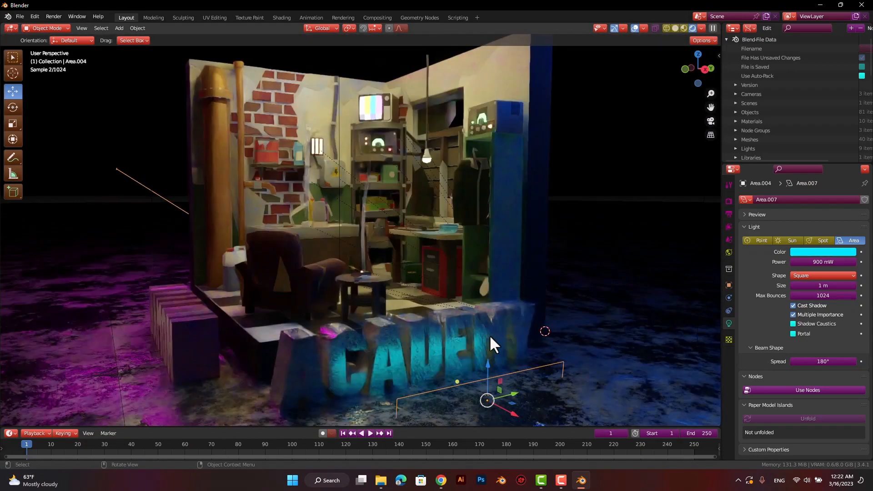
drag(487, 361, 487, 344)
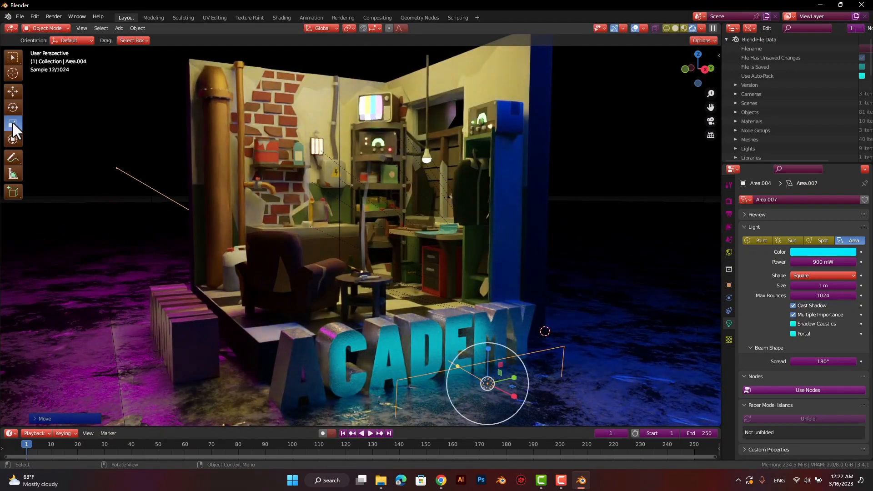
drag(514, 378, 563, 366)
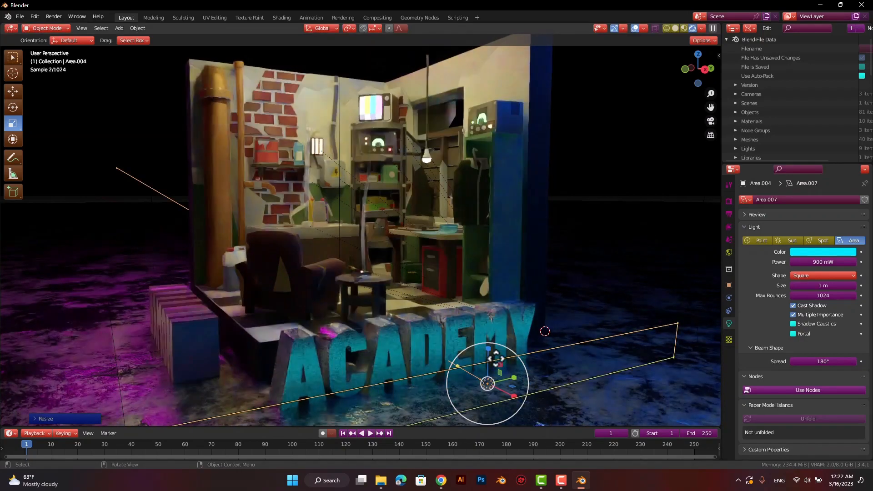
key(g)
drag(487, 350, 487, 351)
click(710, 121)
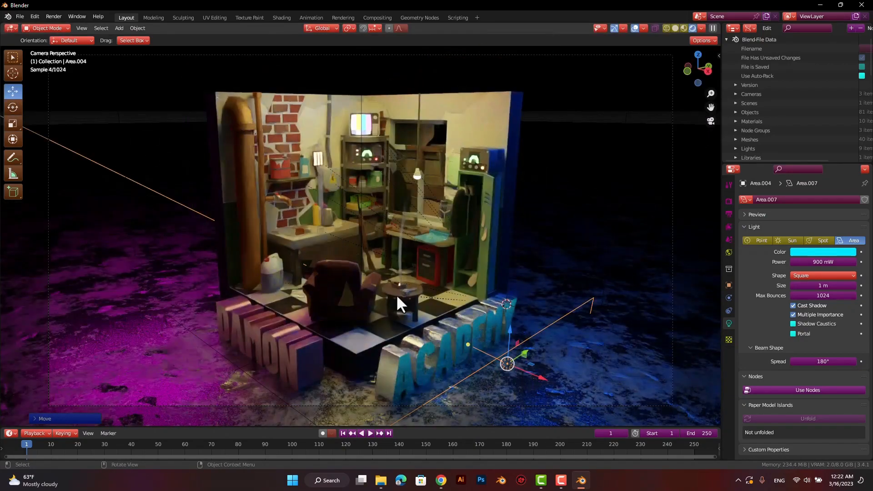
Step: Select the pale yellow area light in front of the DAMON letters, raise it slightly and check the result through the camera
drag(710, 76, 764, 63)
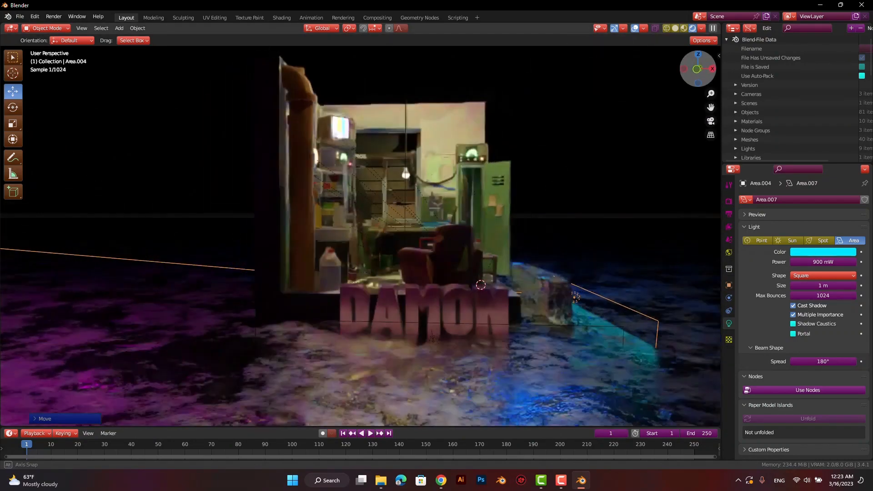
click(434, 335)
drag(435, 301, 435, 296)
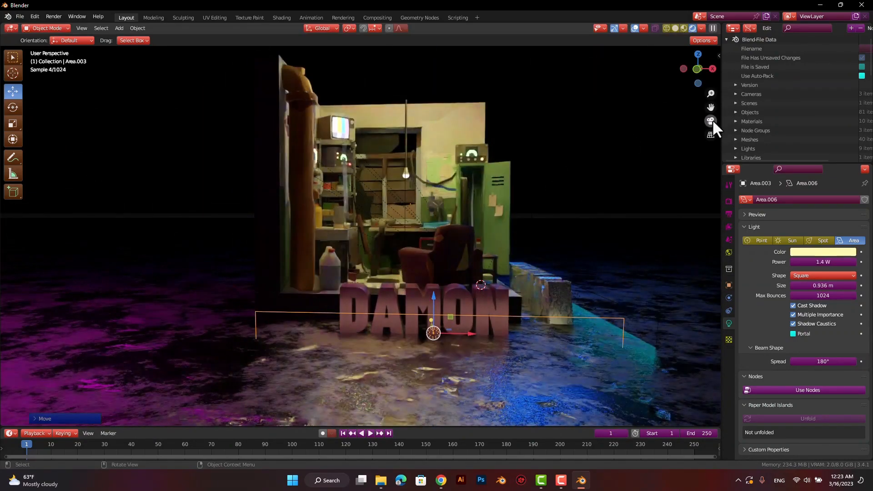
click(711, 121)
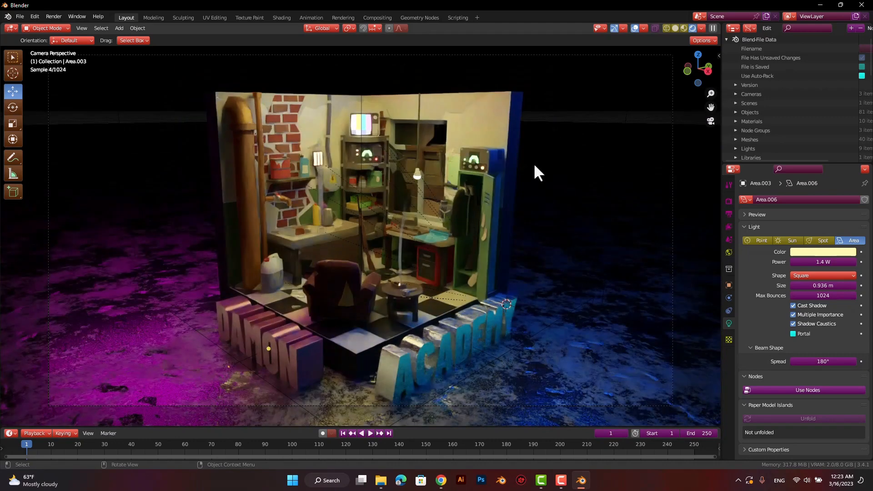
click(536, 154)
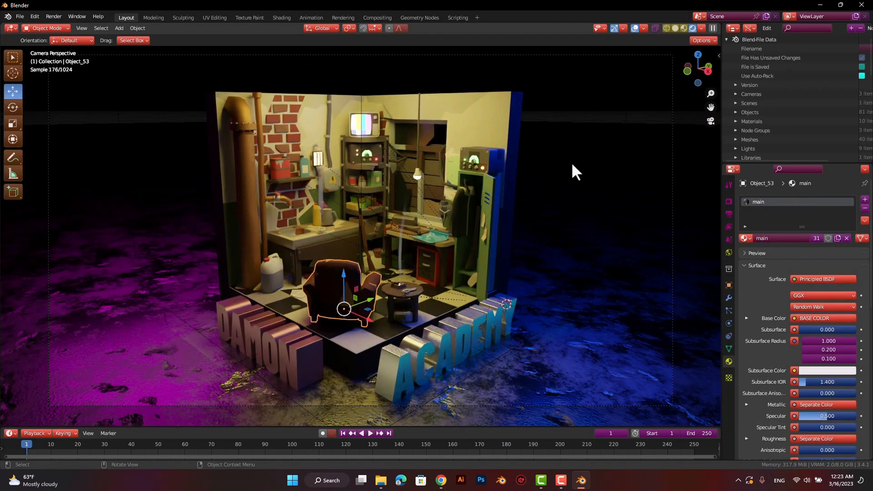
Step: Give the ACADEMY lettering's material a light blue base colour with hue 0.568 and raise its metallic value to 0.882
click(469, 336)
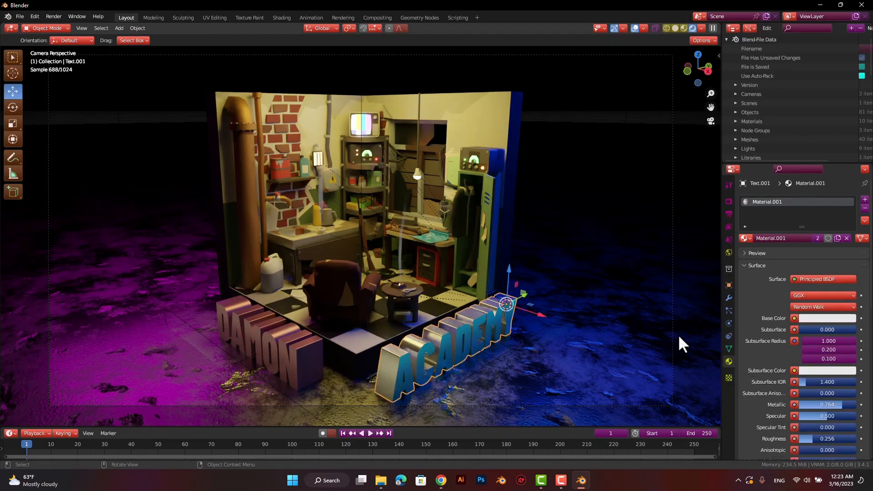
click(827, 318)
drag(811, 216, 814, 212)
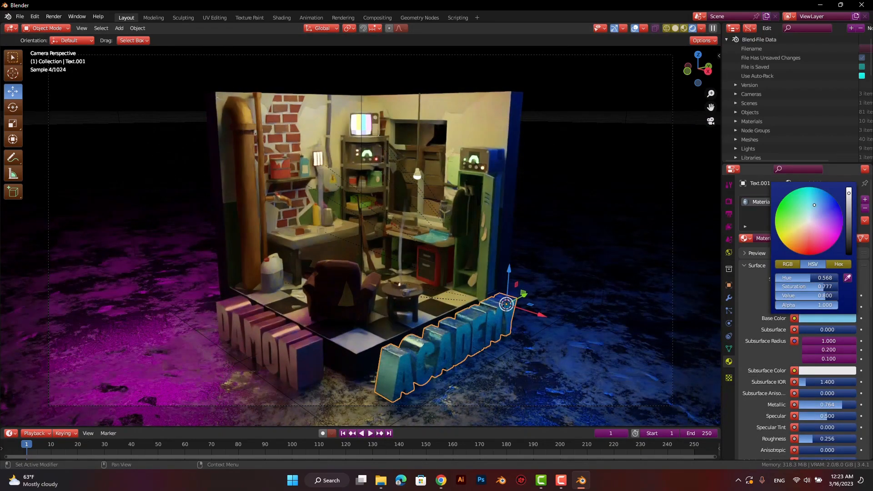
click(509, 325)
scroll(756, 376, down, 8)
click(455, 355)
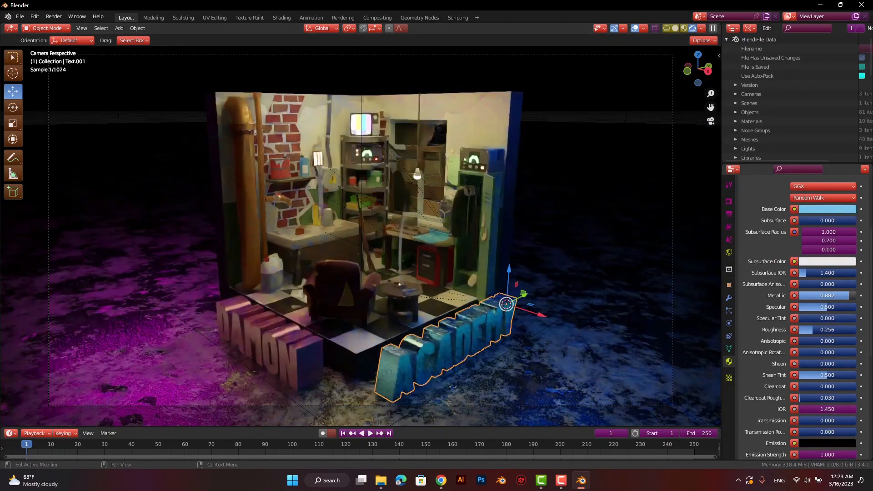
Step: Adjust the DAMON lettering's pink metal material to metallic 0.858 and roughness 0.248
drag(854, 296, 848, 296)
drag(841, 330, 839, 330)
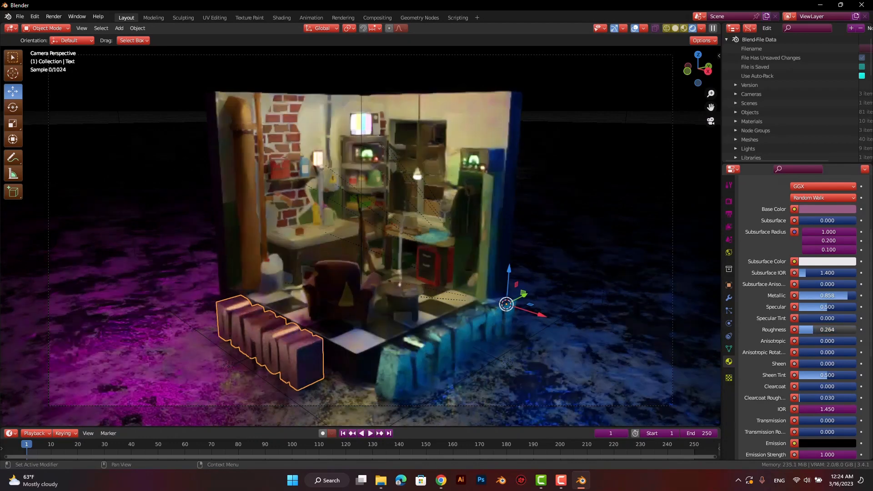
click(673, 262)
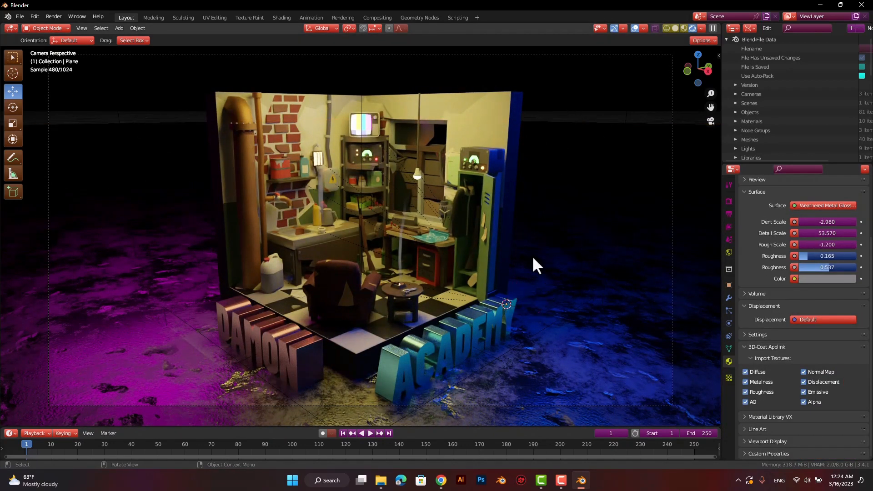
Step: Switch the viewport to solid shading and colour the objects randomly
click(517, 251)
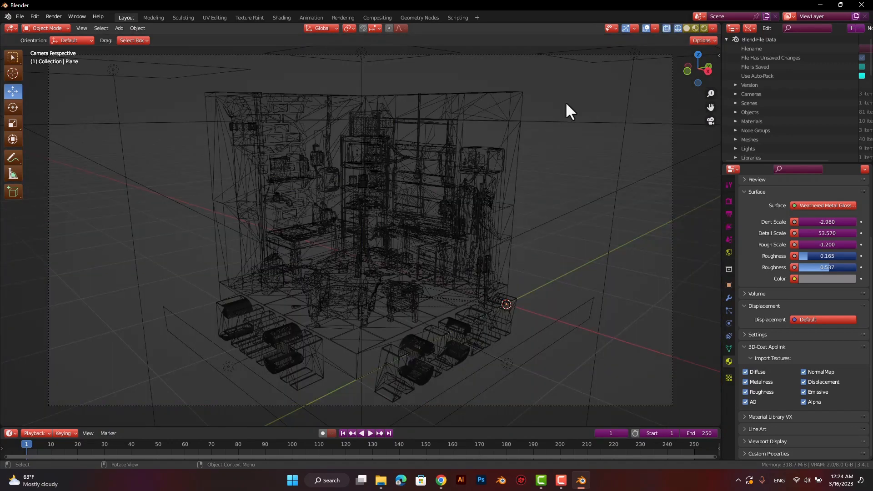
key(z)
click(564, 155)
click(712, 28)
click(711, 152)
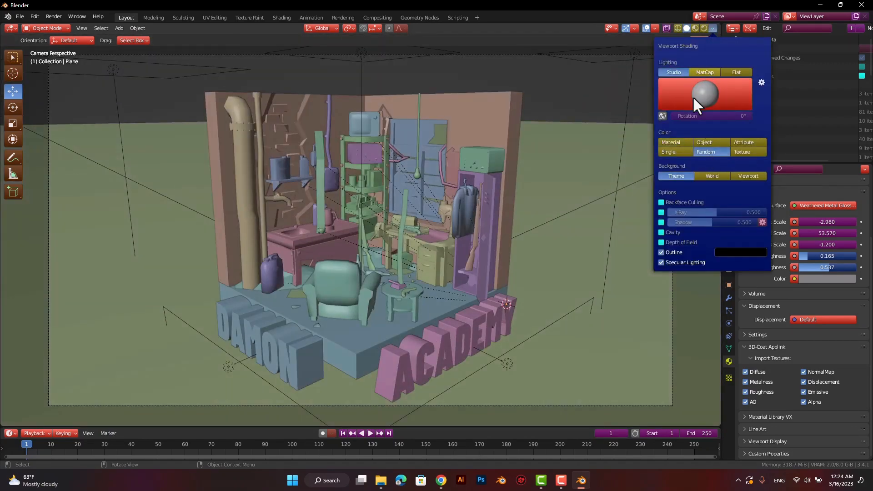
scroll(576, 133, down, 1)
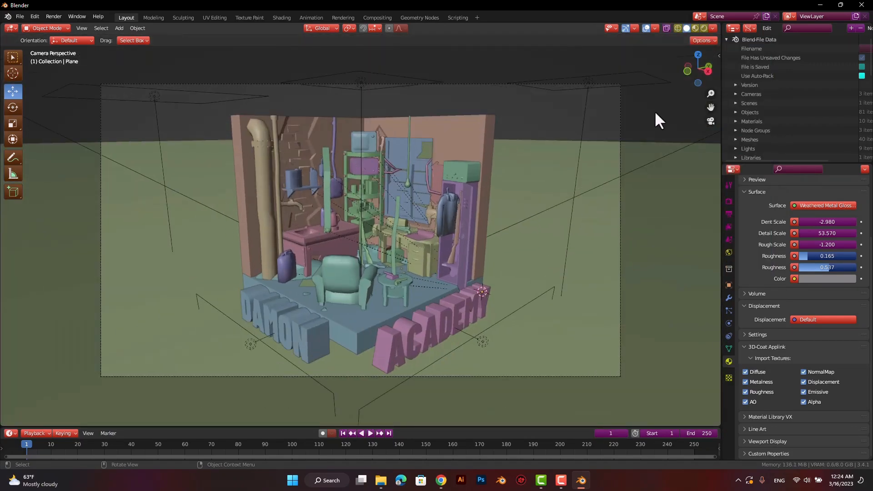
Step: Shift the DAMON lettering slightly along X, away from the ACADEMY lettering, and check its position through the camera
mouse_move(696, 72)
mouse_down()
mouse_move(647, 55)
mouse_move(603, 75)
mouse_move(738, 67)
mouse_move(698, 94)
mouse_move(695, 65)
mouse_move(677, 69)
mouse_move(705, 69)
mouse_move(685, 68)
mouse_up()
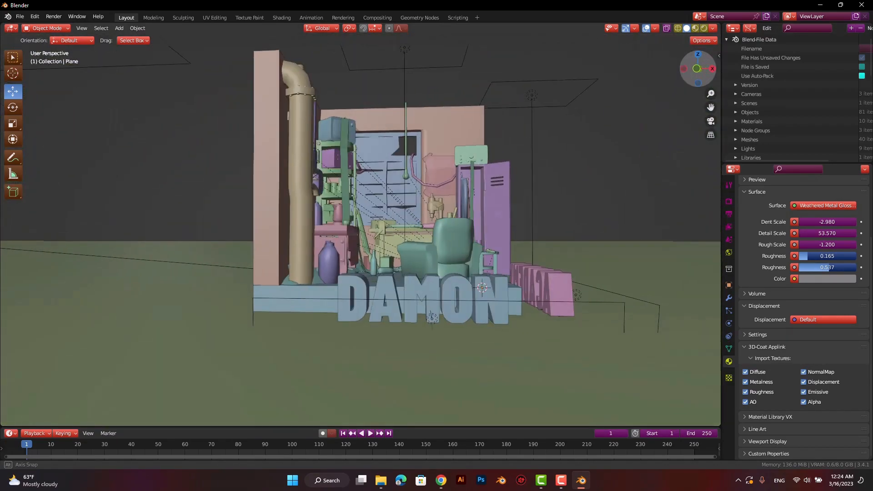
click(446, 290)
key(Tab)
key(Tab)
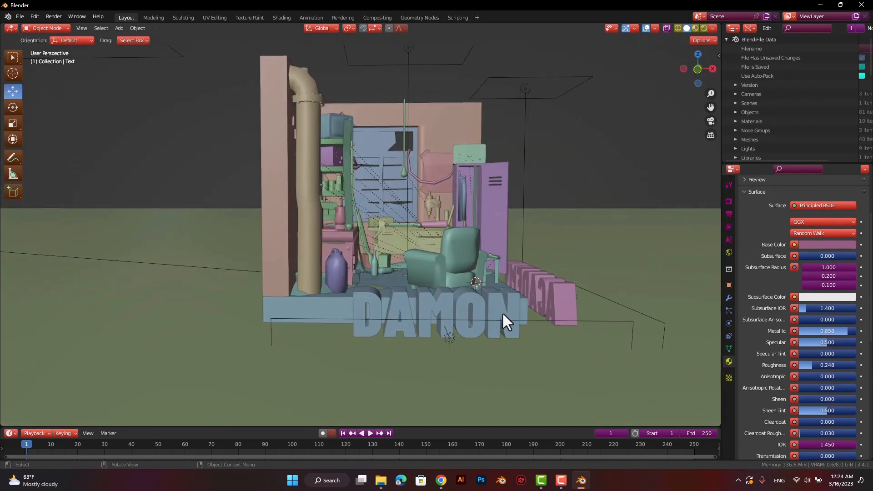
click(502, 312)
drag(509, 282, 490, 283)
drag(687, 68, 709, 71)
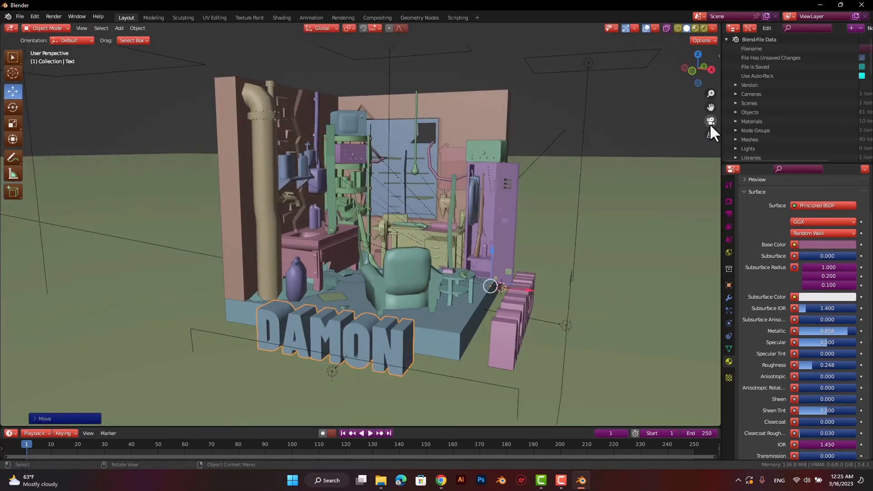
click(711, 121)
click(594, 231)
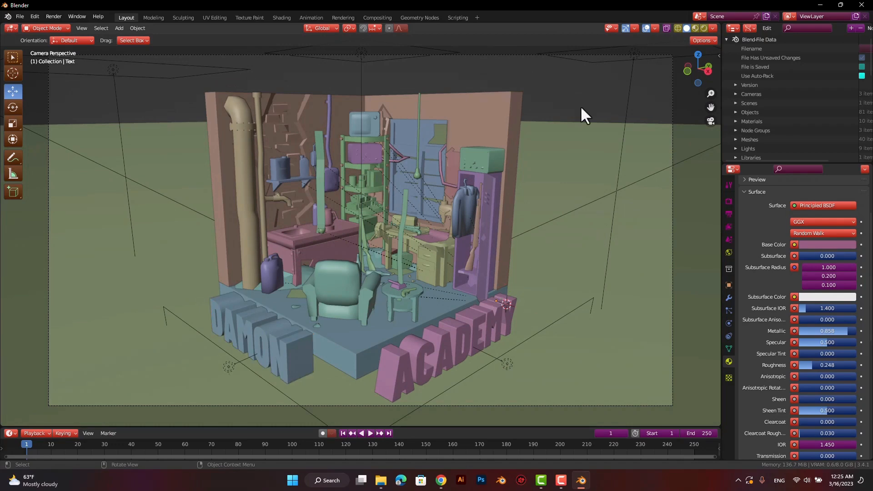
Step: Switch the viewport to rendered shading and examine the repositioned lettering and its lighting through the camera
scroll(582, 105, up, 2)
key(z)
click(632, 78)
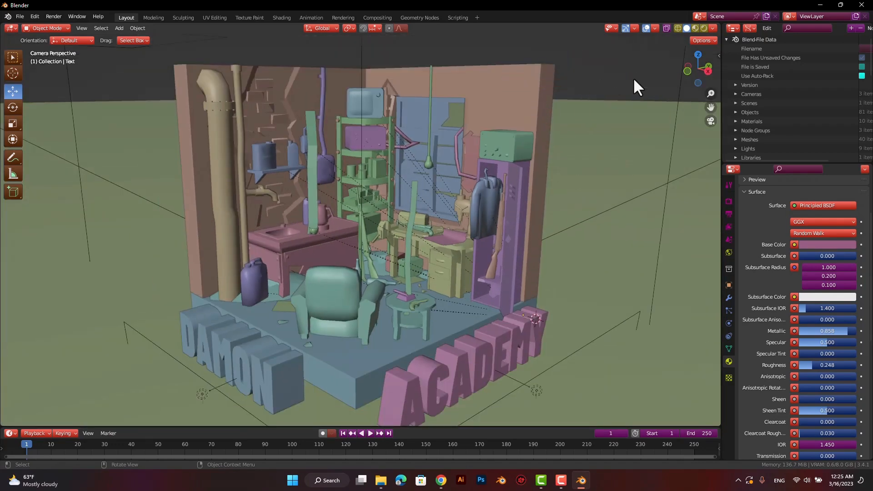
key(z)
click(626, 35)
scroll(582, 162, down, 1)
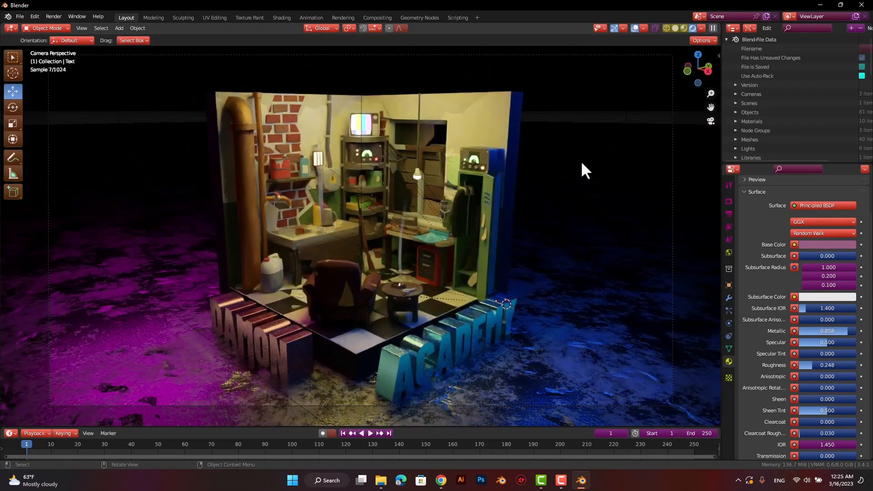
click(439, 210)
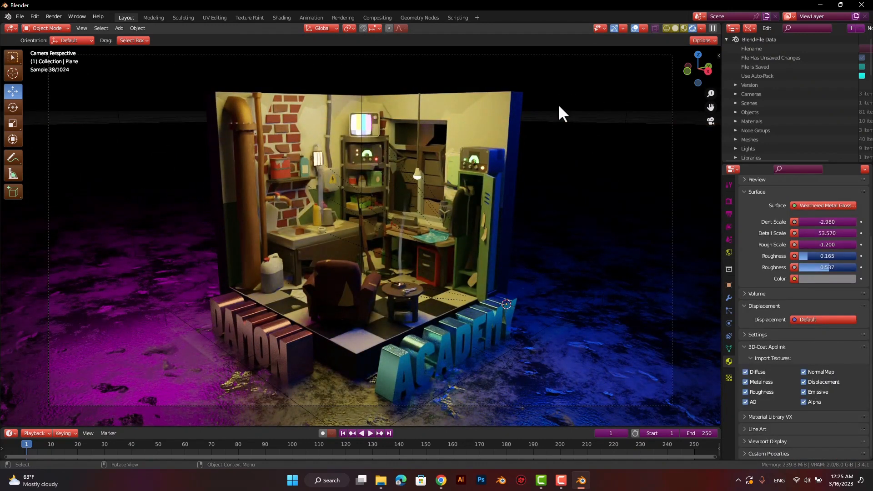
click(170, 318)
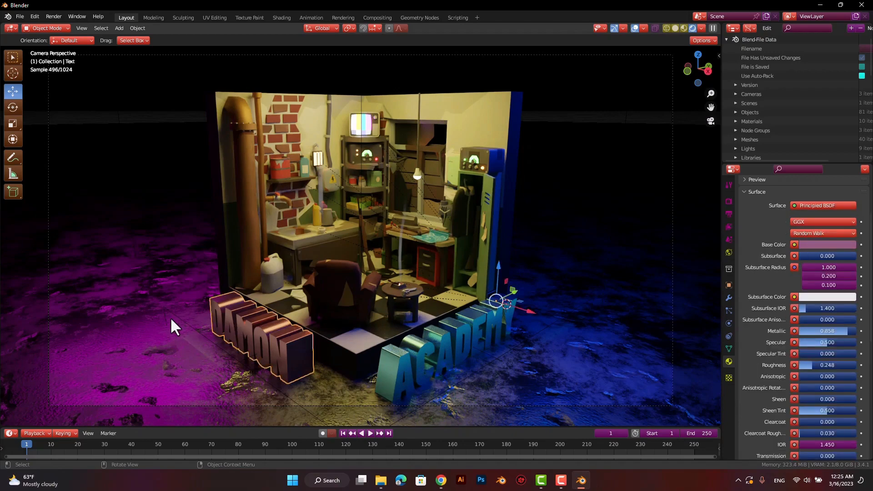
click(551, 210)
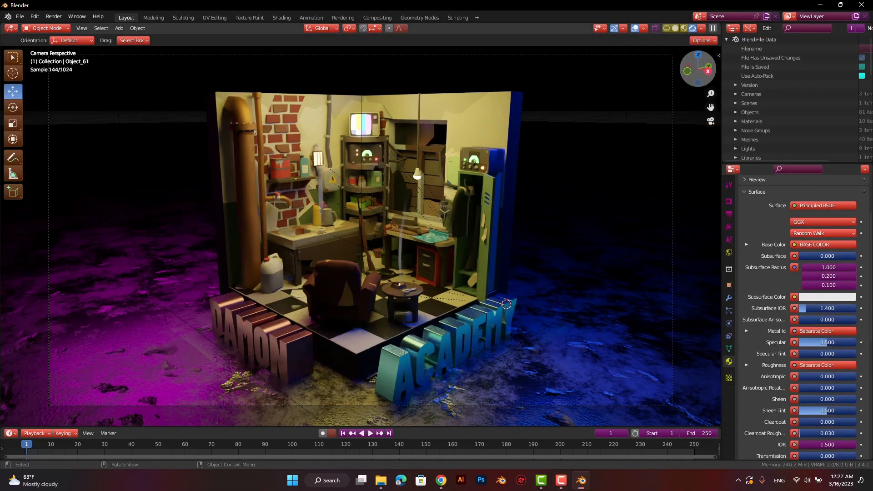
Step: Examine the rendered room interior up close, including the side table, revolver, shelves and workbench, and return to the camera view
drag(705, 74, 663, 68)
scroll(429, 159, up, 3)
scroll(429, 159, up, 2)
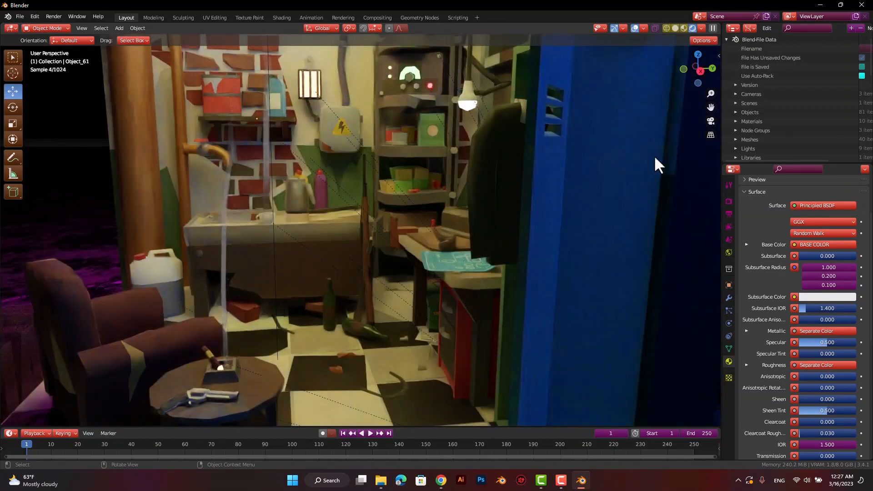
drag(711, 108, 806, 25)
scroll(459, 256, up, 2)
click(294, 325)
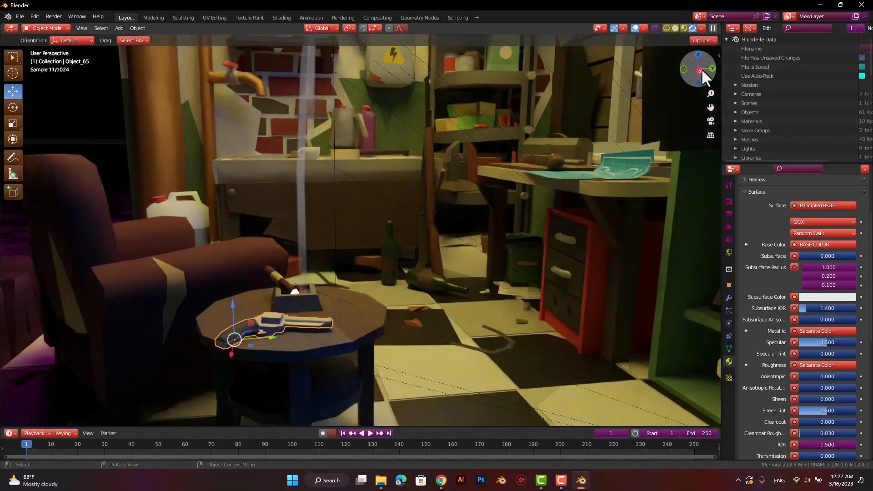
drag(702, 71, 727, 245)
scroll(550, 160, up, 2)
mouse_move(701, 72)
mouse_down()
mouse_move(719, 68)
mouse_move(723, 51)
mouse_move(715, 77)
mouse_move(731, 83)
mouse_move(646, 101)
mouse_move(519, 2)
mouse_move(430, 180)
mouse_move(732, 65)
mouse_move(691, 67)
mouse_up()
scroll(524, 173, up, 3)
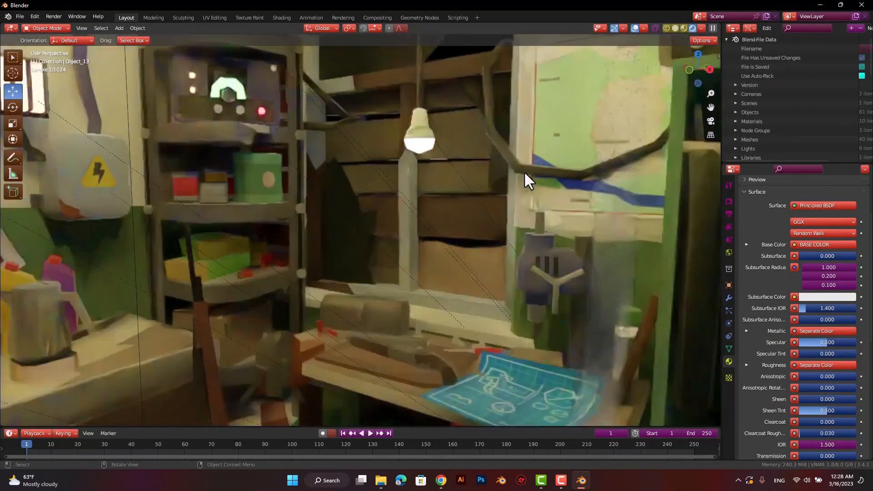
scroll(524, 172, down, 4)
click(711, 121)
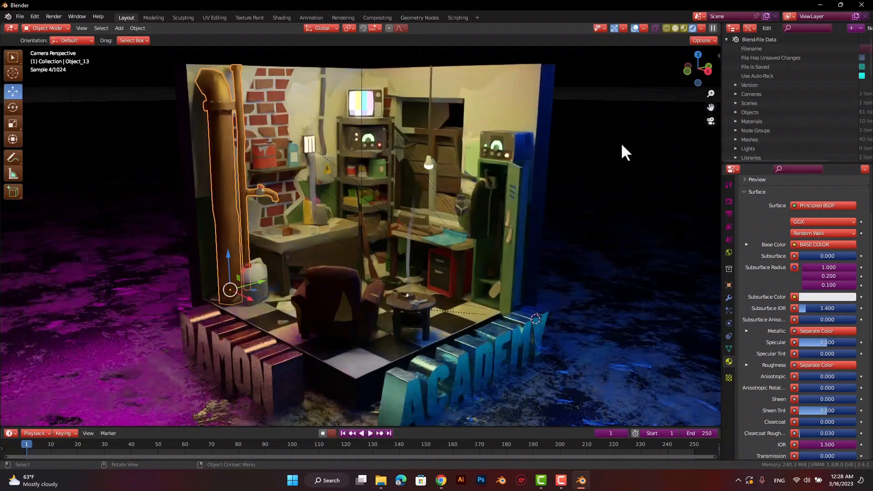
click(622, 145)
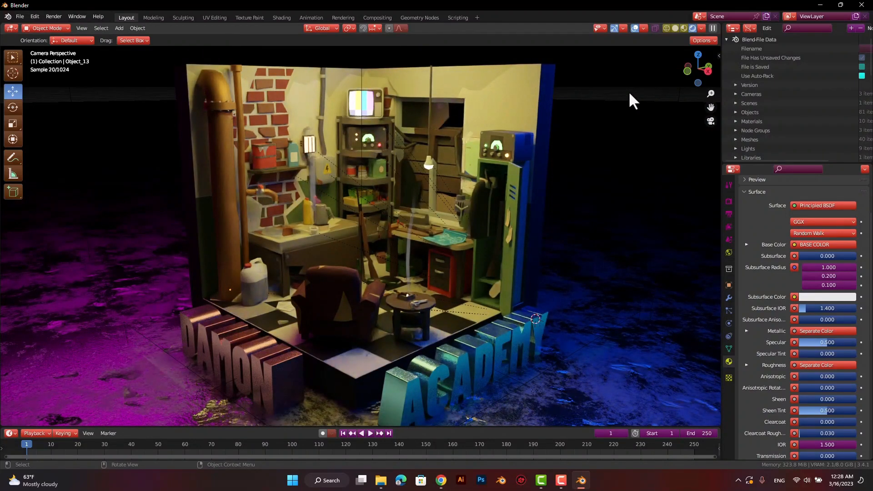